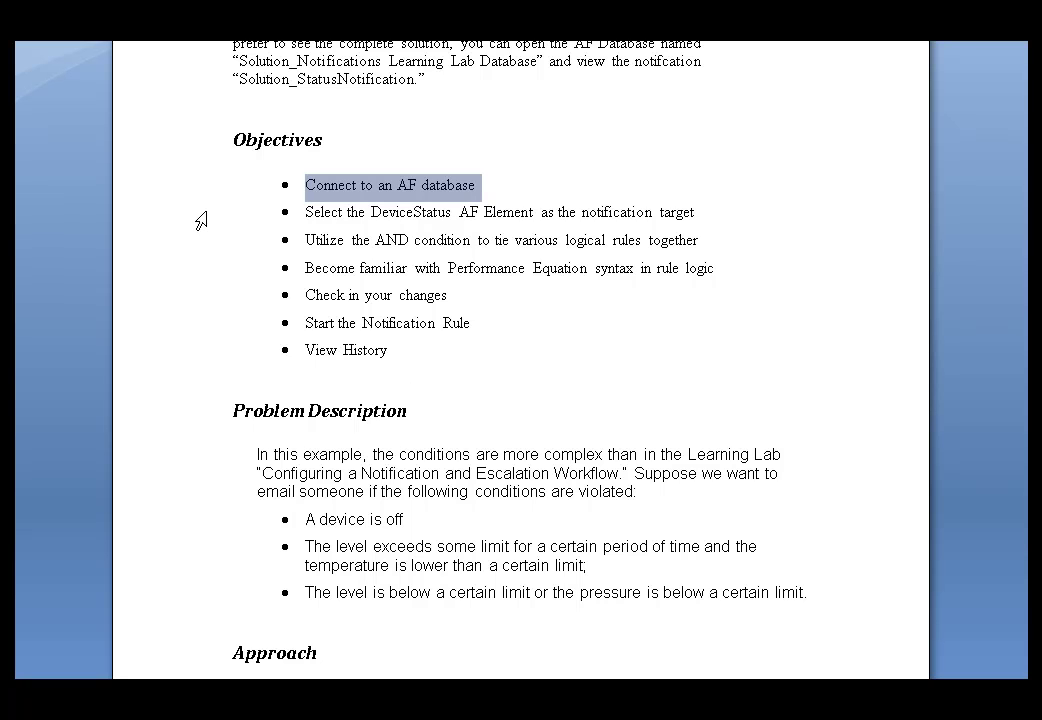
- Highlight the DeviceStatus, AND condition and Performance Equation objectives, then advance to the Performance Equation bullet
click(201, 220)
click(340, 212)
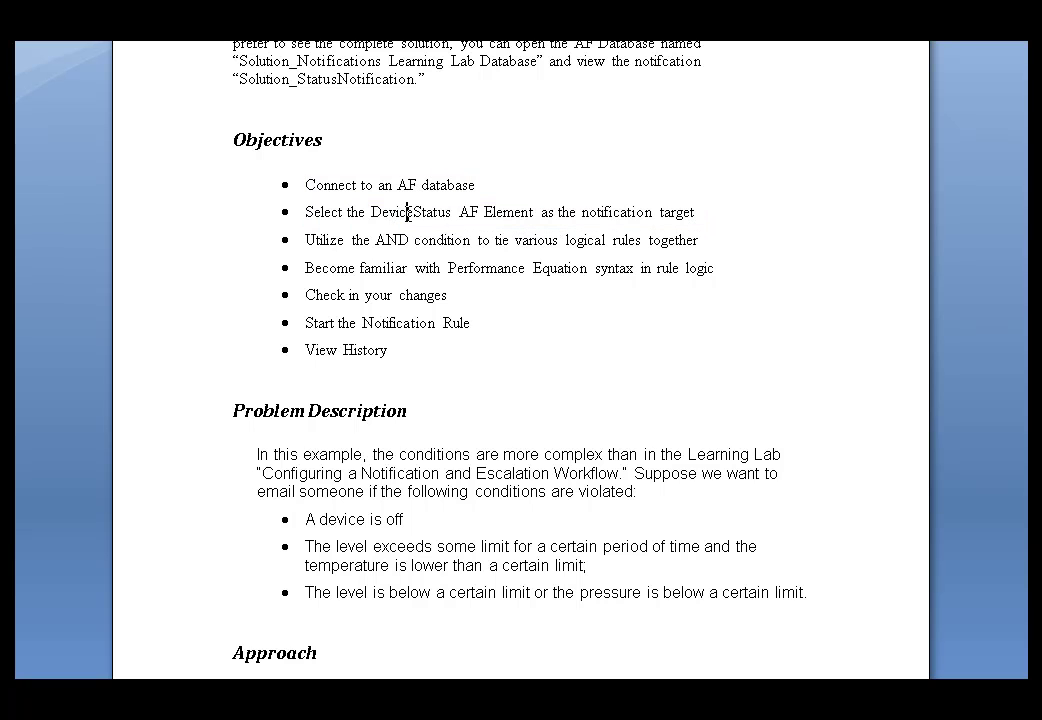
double_click(344, 212)
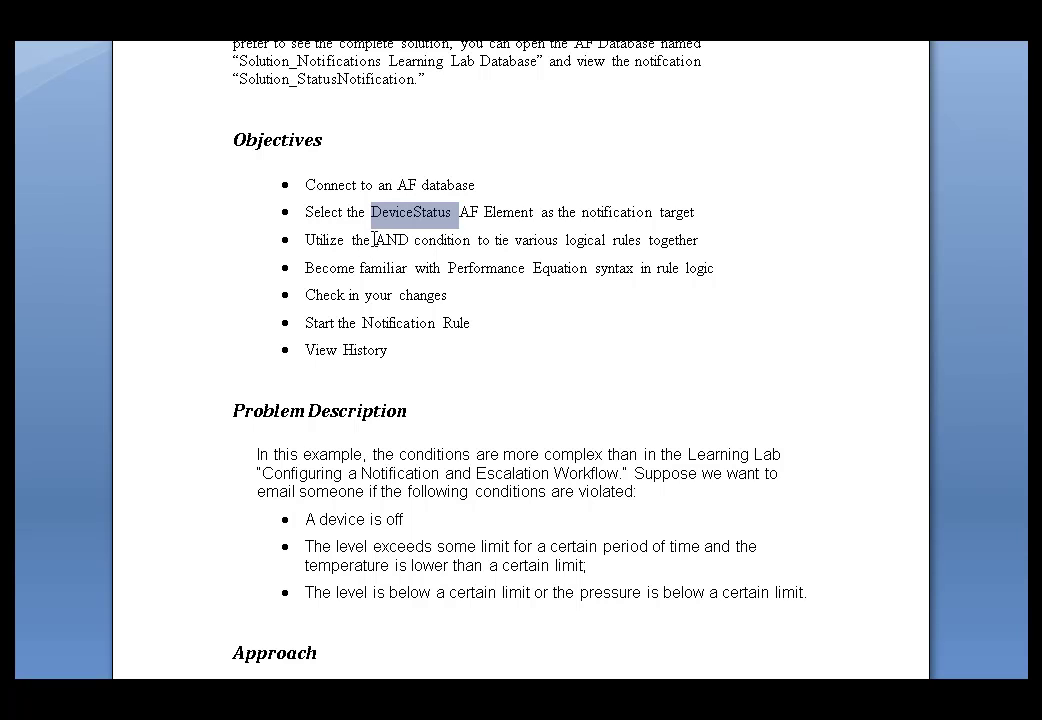
drag(376, 240, 410, 241)
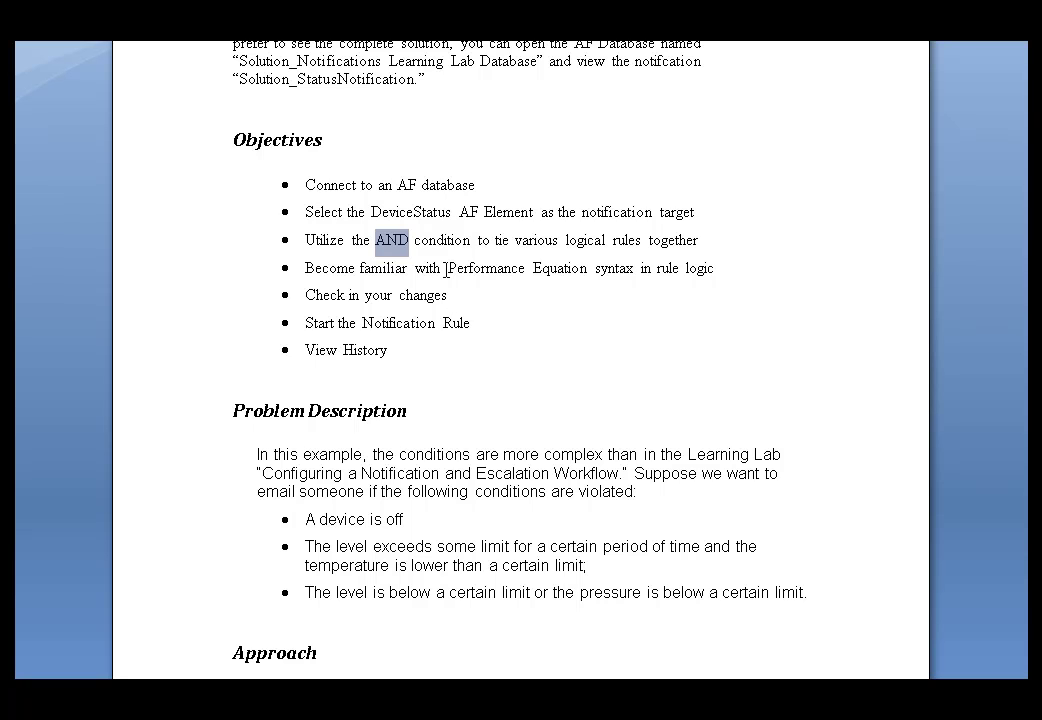
drag(446, 268, 637, 270)
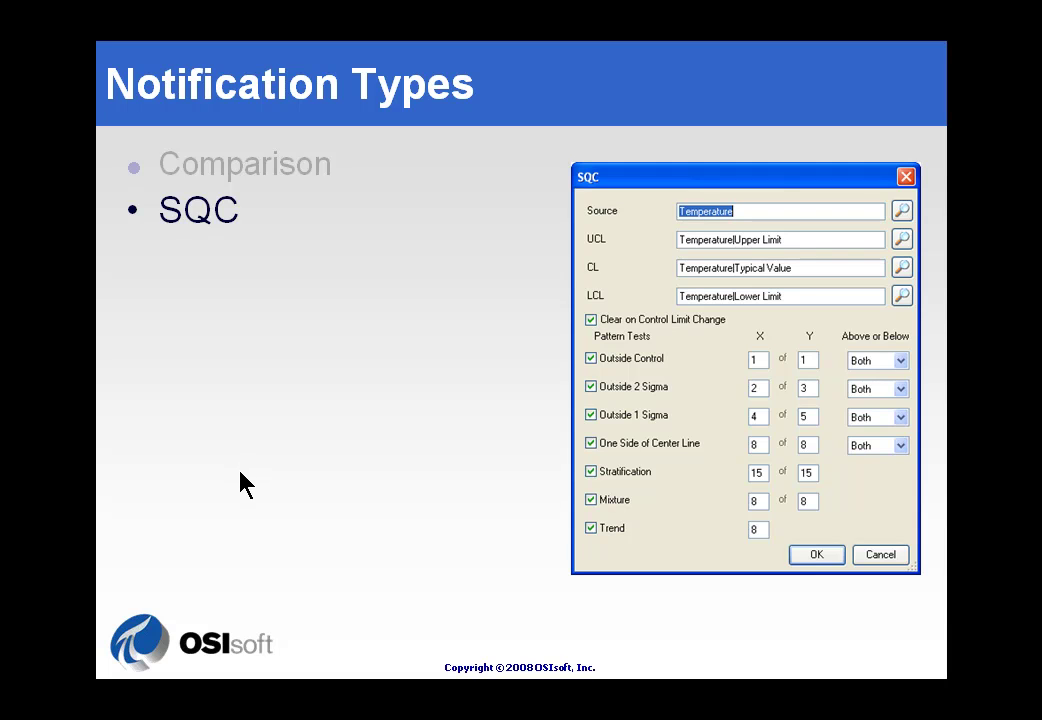
click(241, 483)
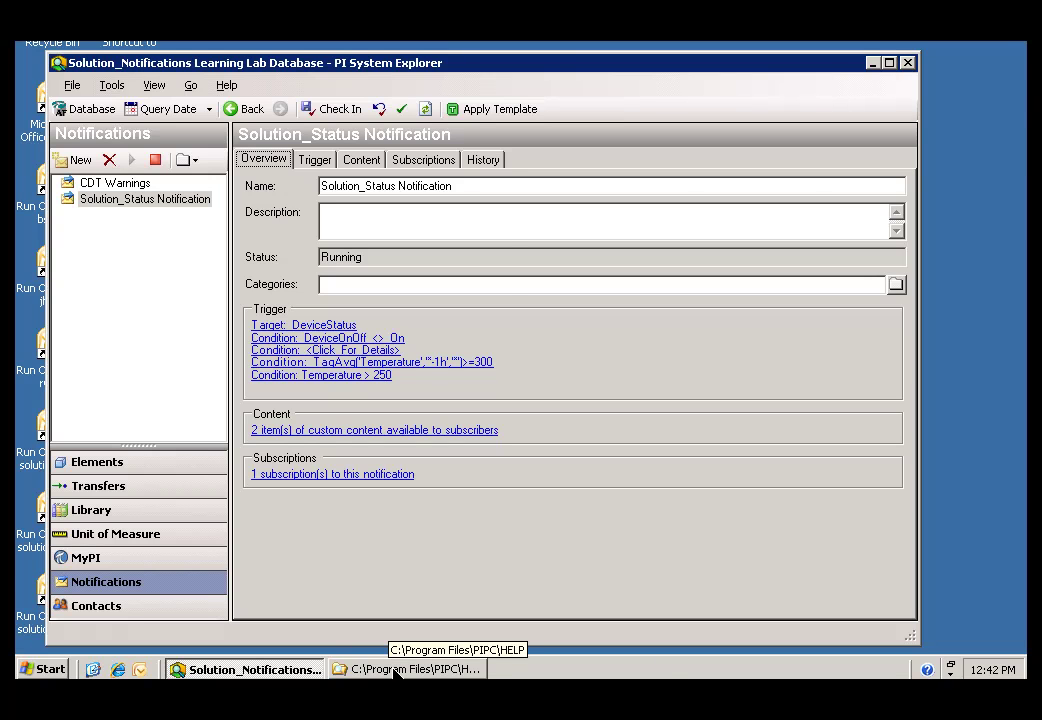
- Bring up the C:\Program Files\PIPC\HELP folder window and select PEReference.chm
click(396, 673)
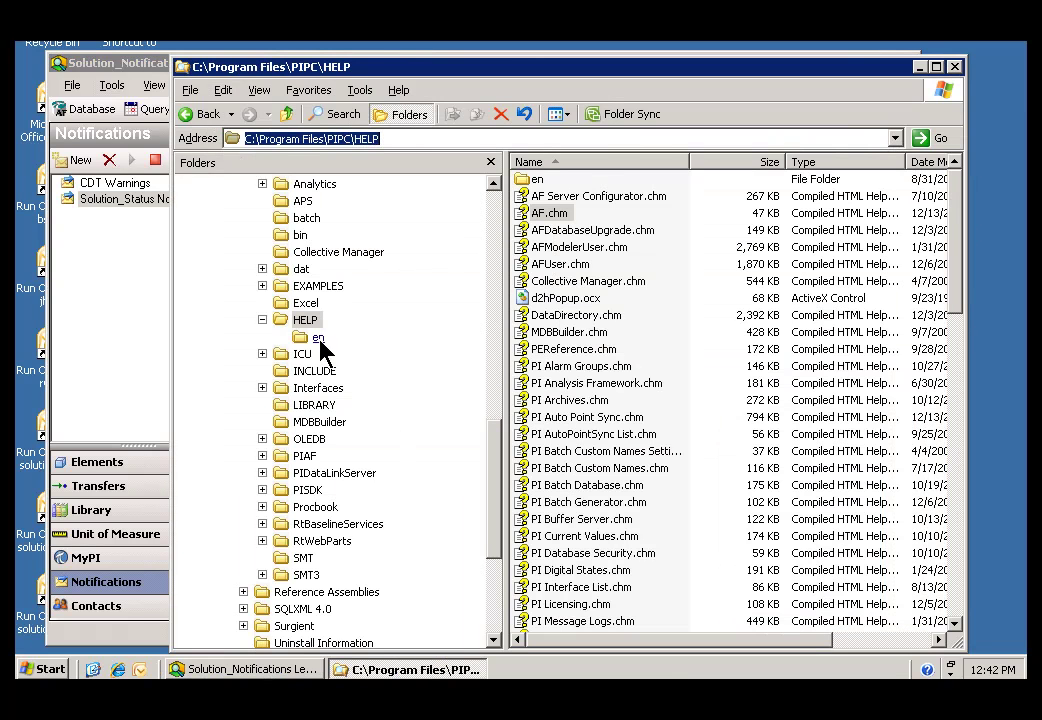
click(385, 140)
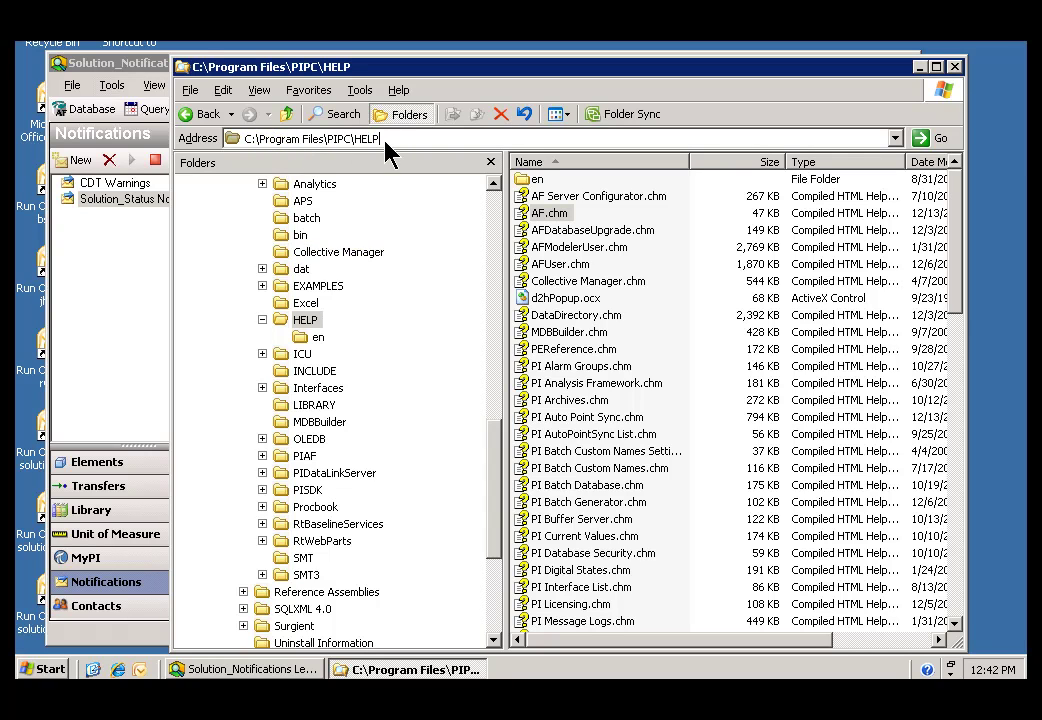
key(ctrl+2)
drag(234, 156, 404, 156)
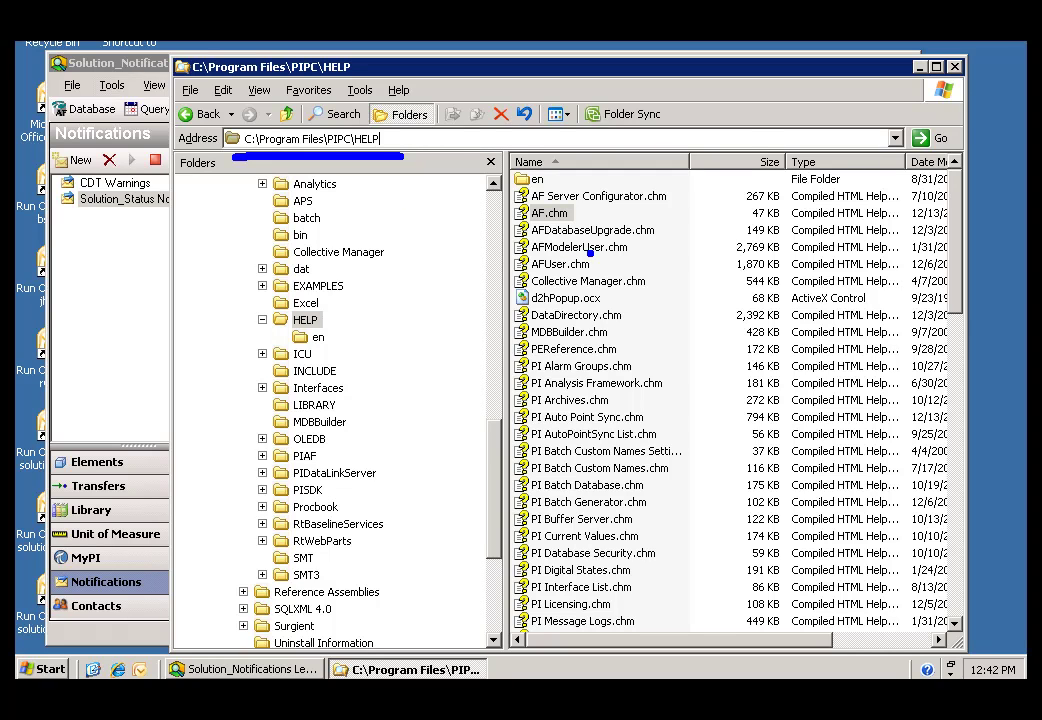
key(Escape)
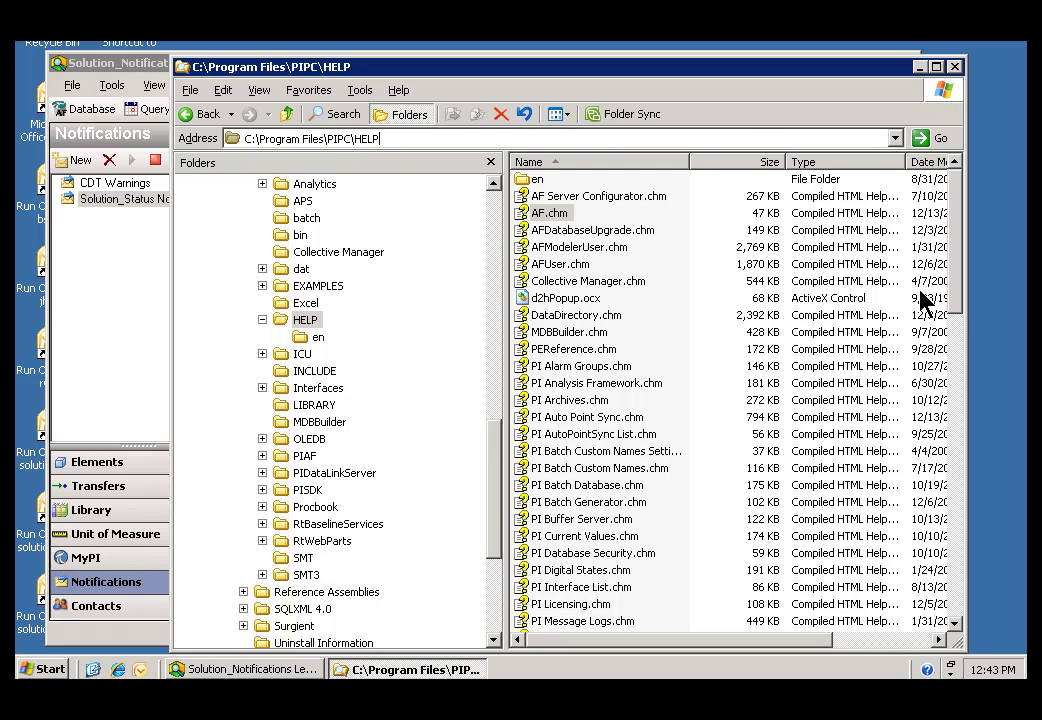
click(528, 354)
- Open PEReference.chm and show the Built-in Functions page from the Contents tree
double_click(528, 354)
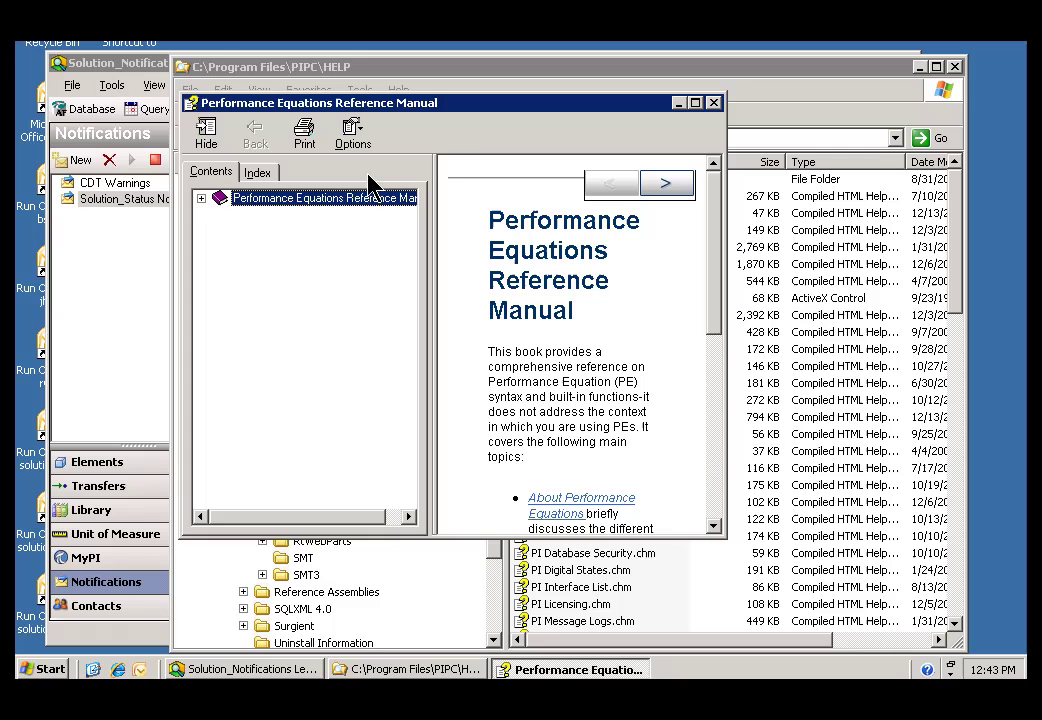
click(200, 199)
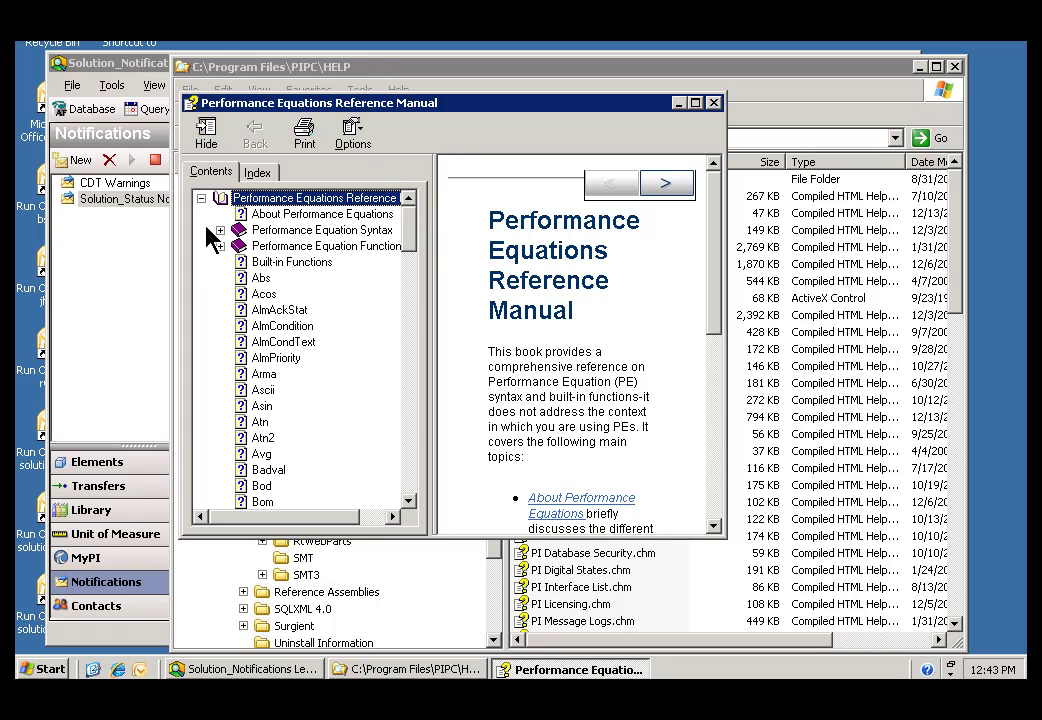
click(271, 265)
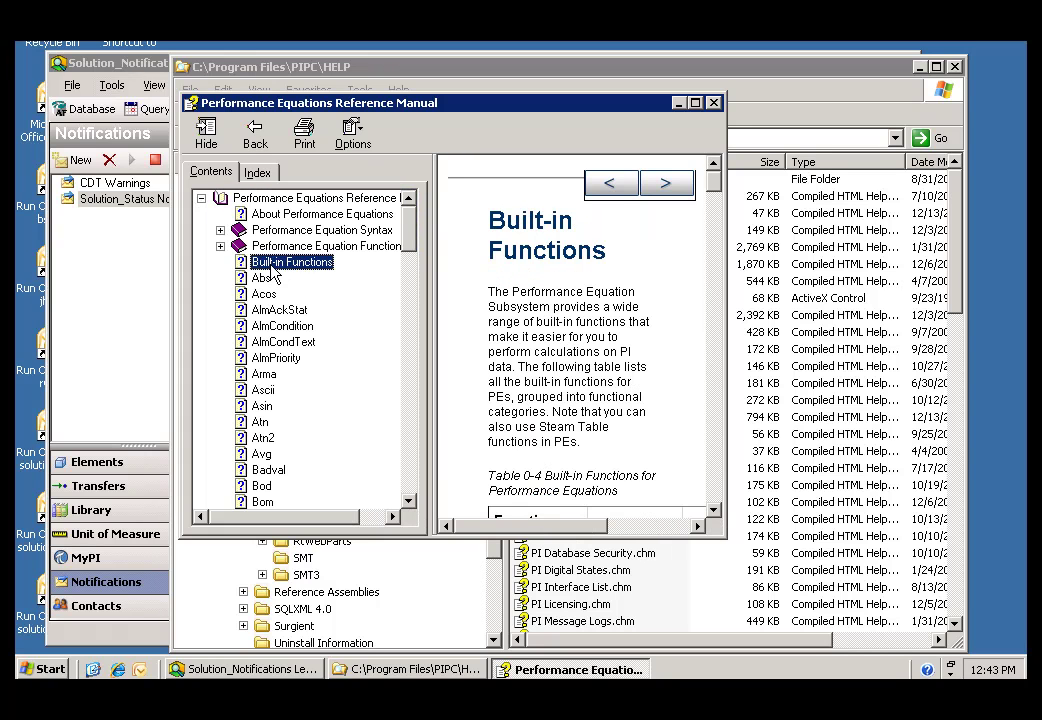
- Scroll through the Built-in Functions list, then close the reference manual
click(412, 430)
click(411, 441)
click(409, 453)
drag(409, 372, 411, 480)
click(412, 485)
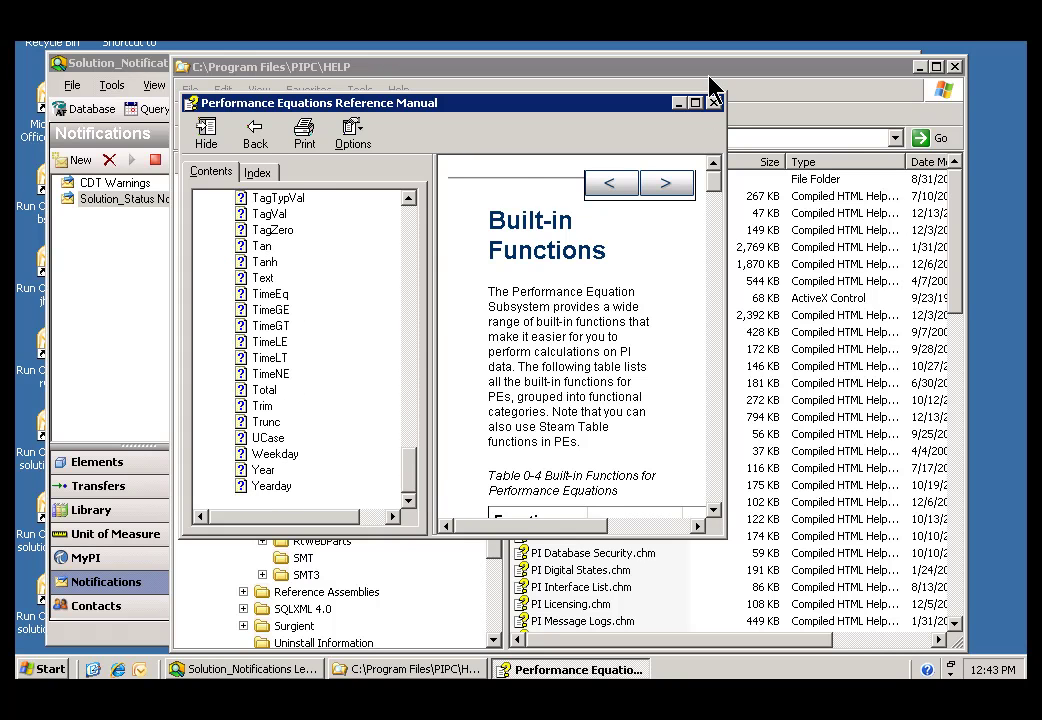
click(713, 102)
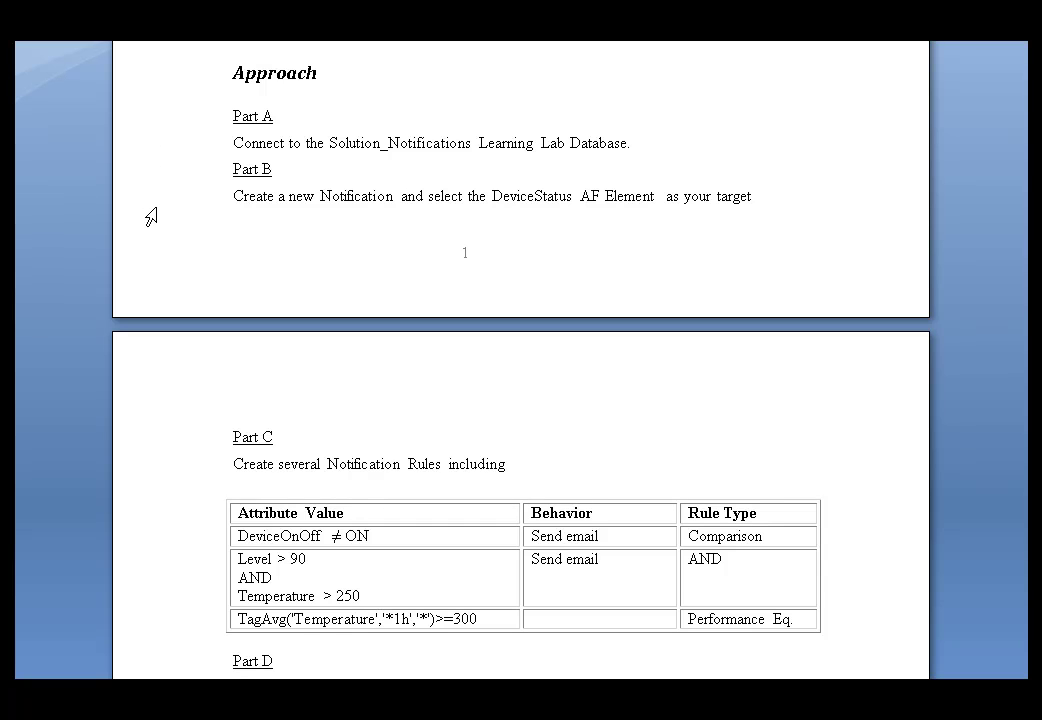
- Highlight the three Part C rules: DeviceOnOff ≠ ON, Level and Temperature AND, TagAvg Performance Eq
click(167, 545)
click(177, 588)
click(184, 627)
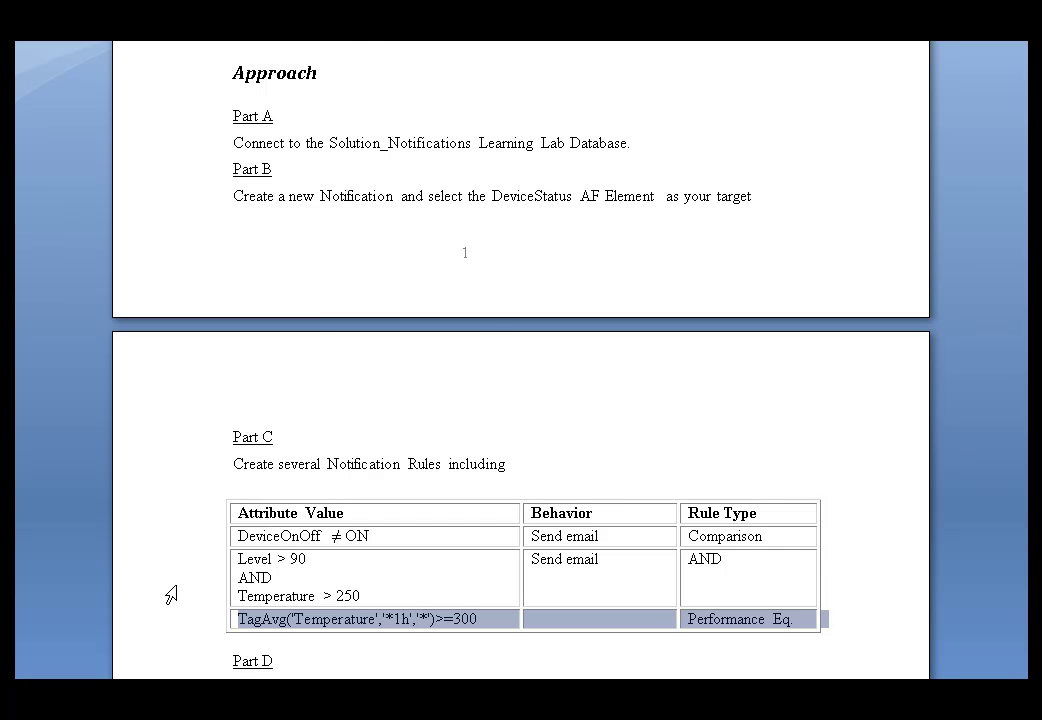
- Scroll down to the Step-by-Step Solution heading and highlight it
scroll(171, 596, down, 10)
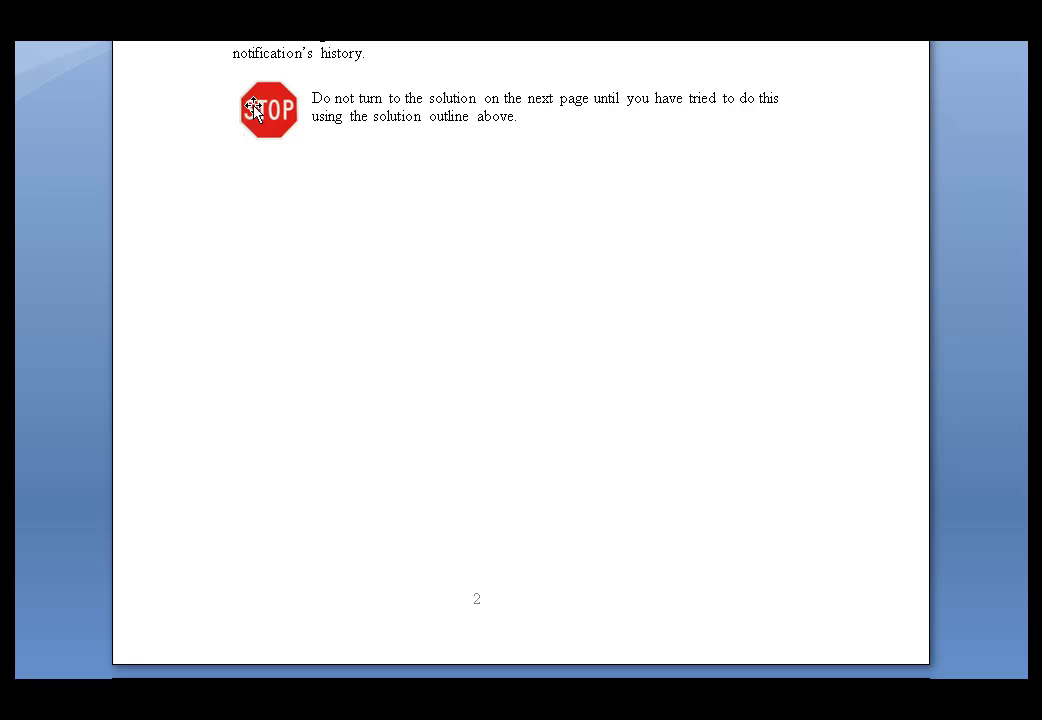
click(207, 115)
scroll(205, 142, down, 7)
click(159, 133)
click(410, 337)
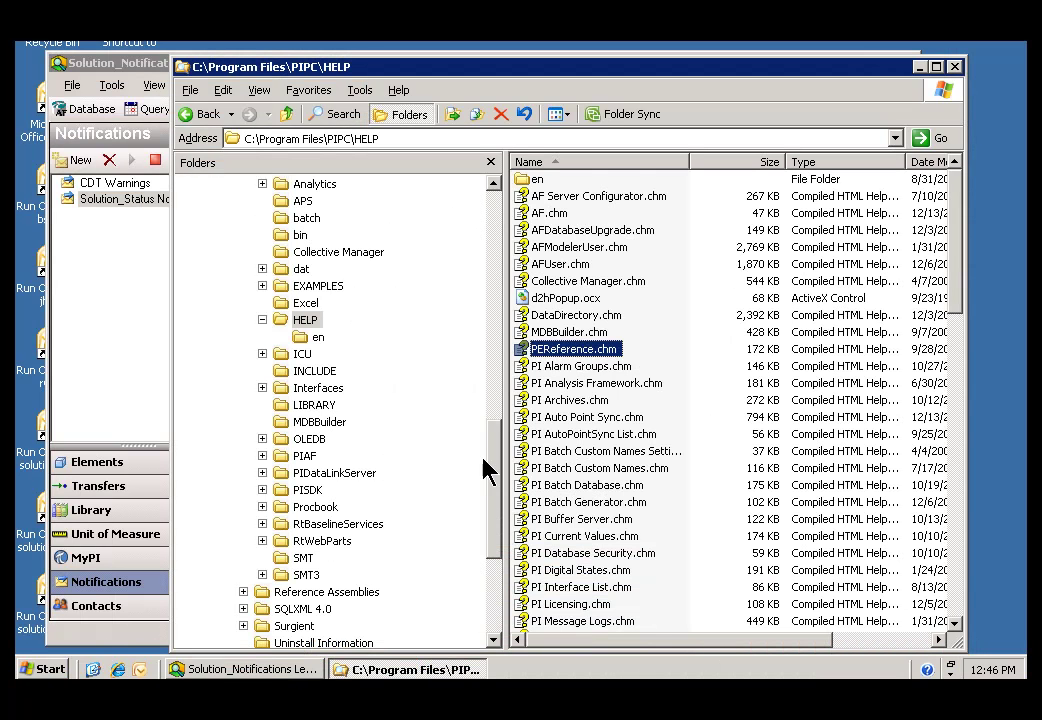
- Open the Solution_Notifications Learning Lab Database and browse its DeviceStatus and MonitoredTags elements
click(121, 68)
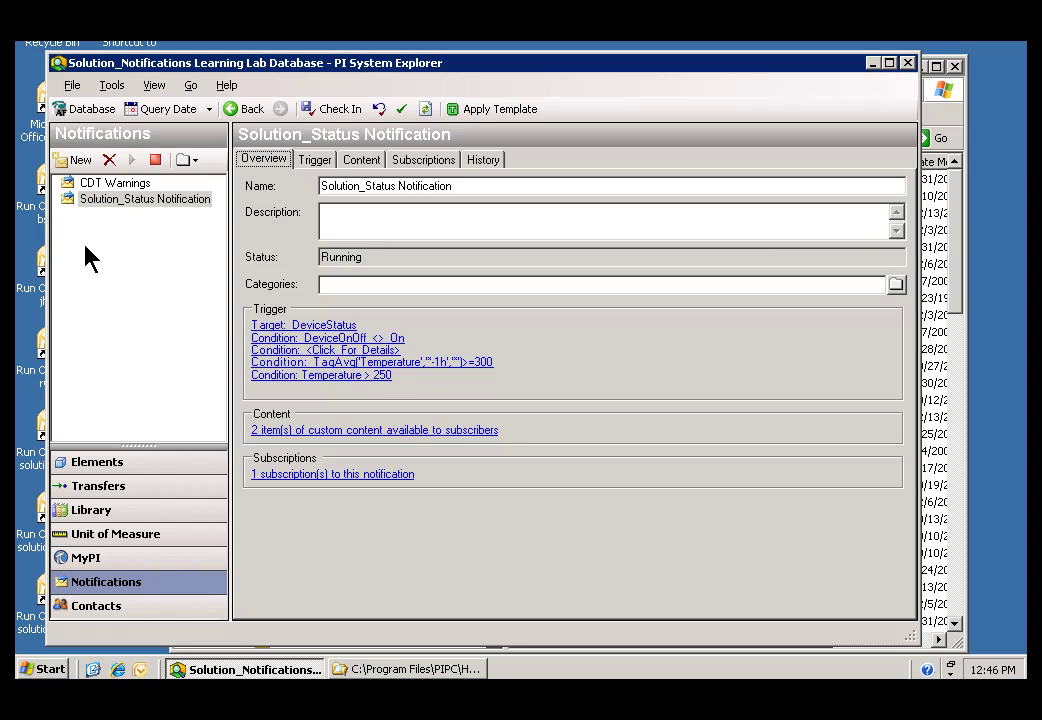
click(86, 110)
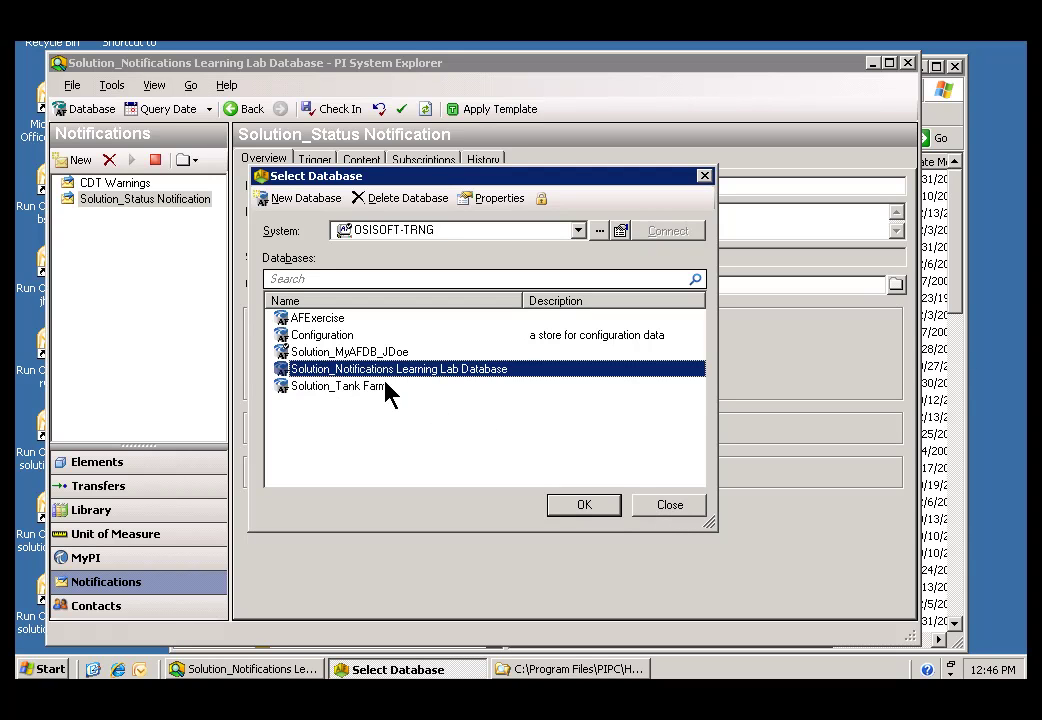
click(576, 508)
click(100, 463)
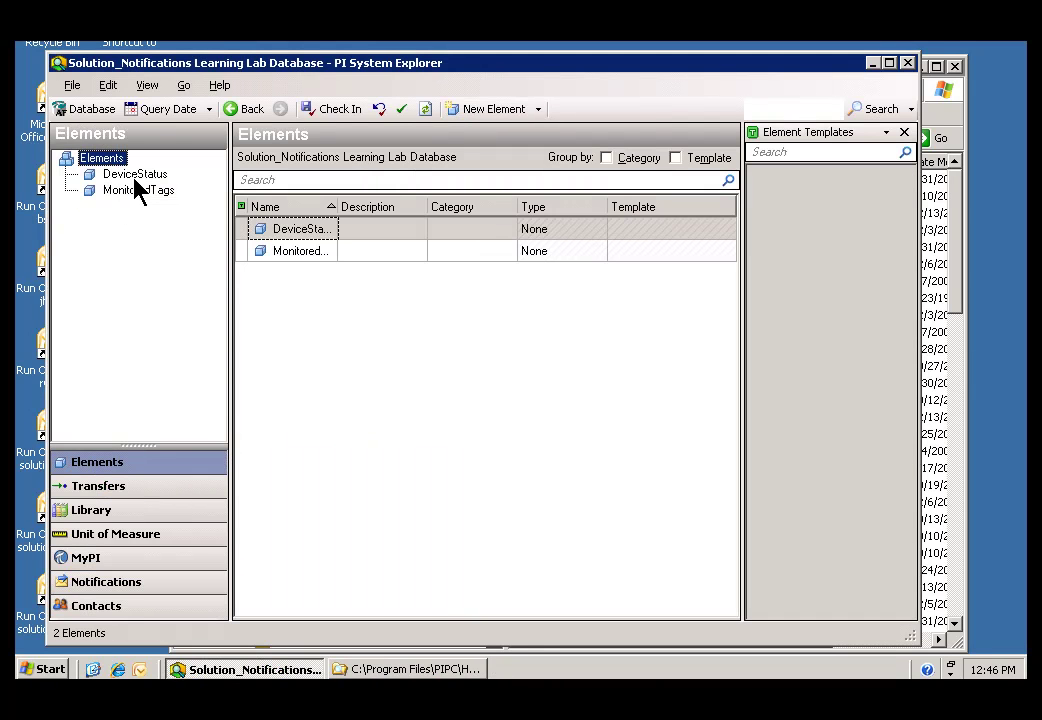
click(135, 178)
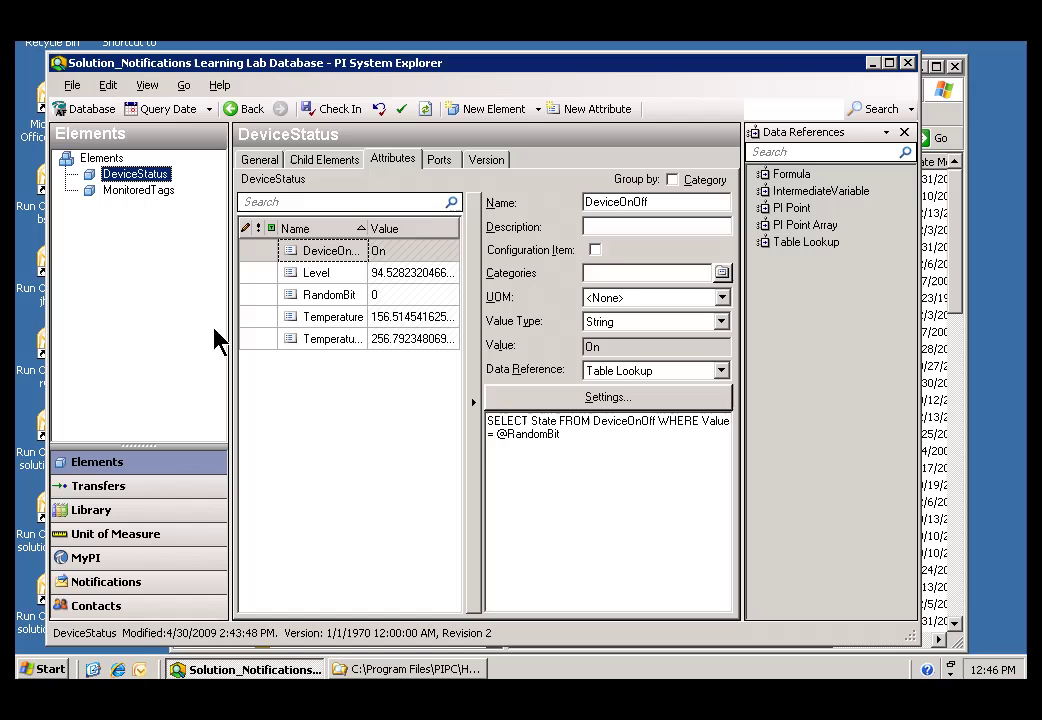
click(86, 110)
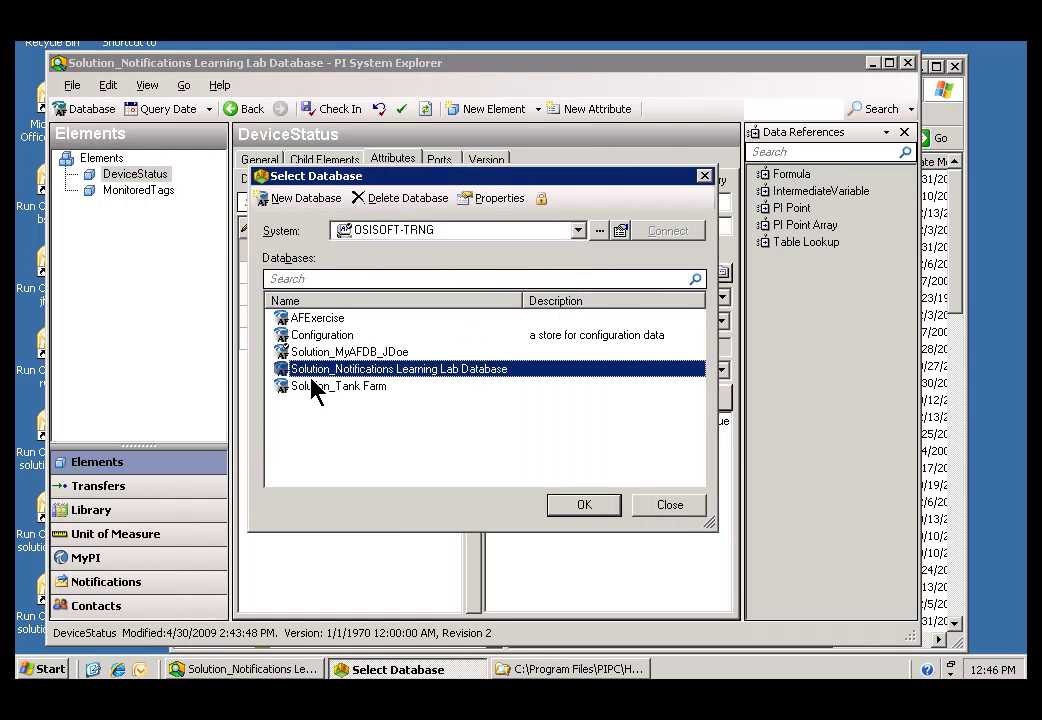
click(588, 508)
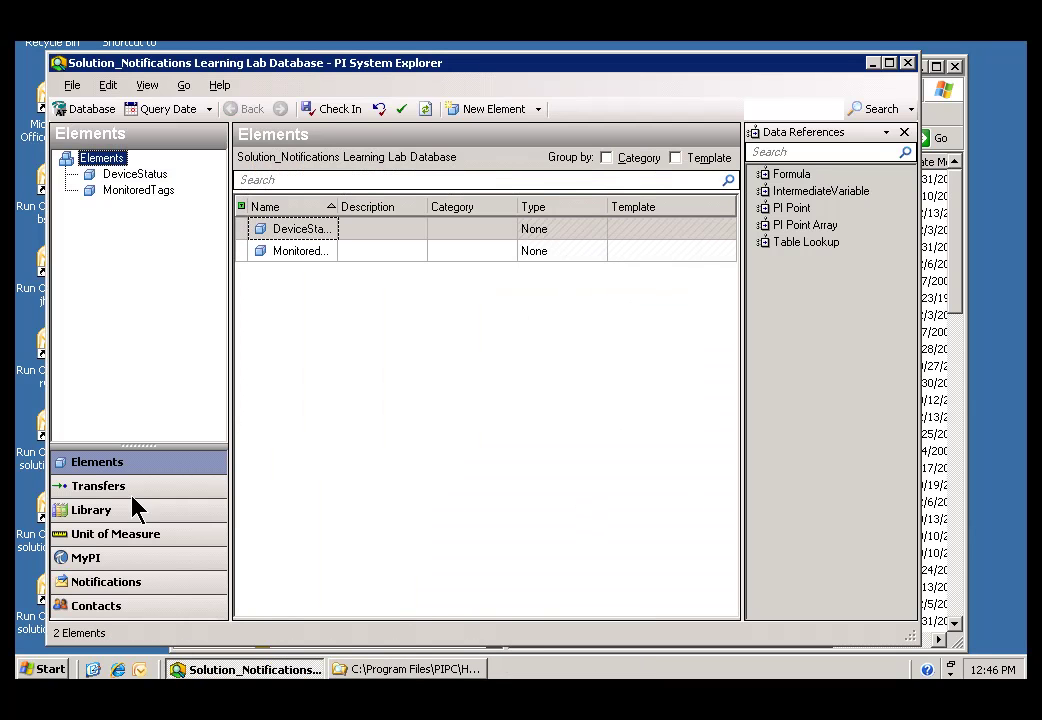
- Create a new notification and type 'Status Notification' over its default name
click(99, 592)
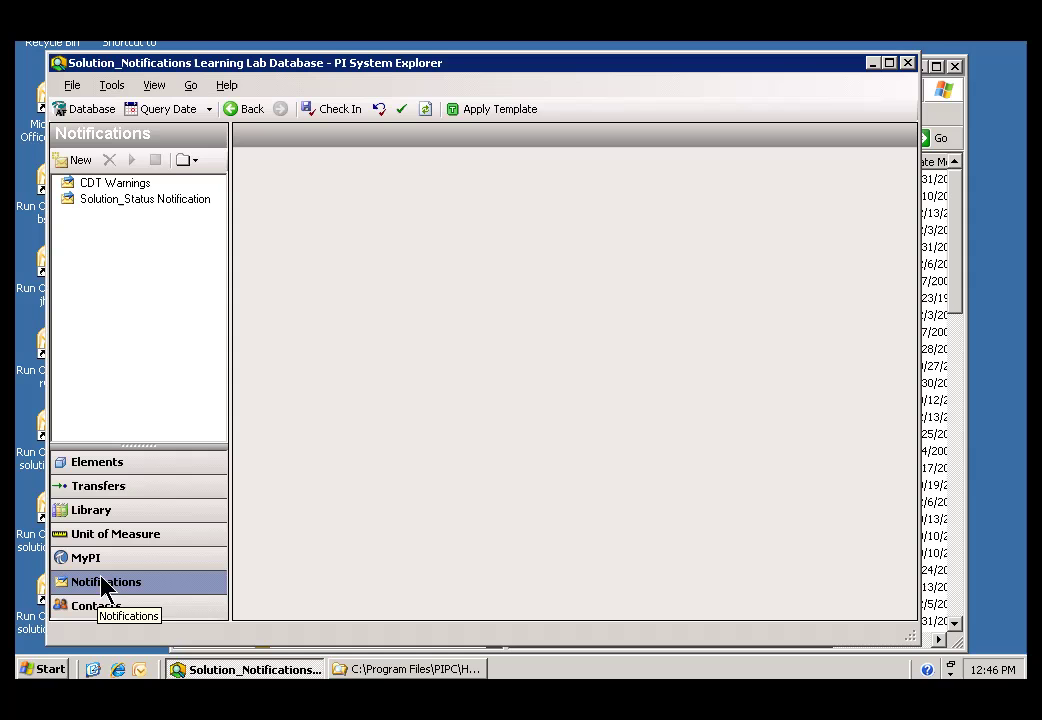
click(100, 200)
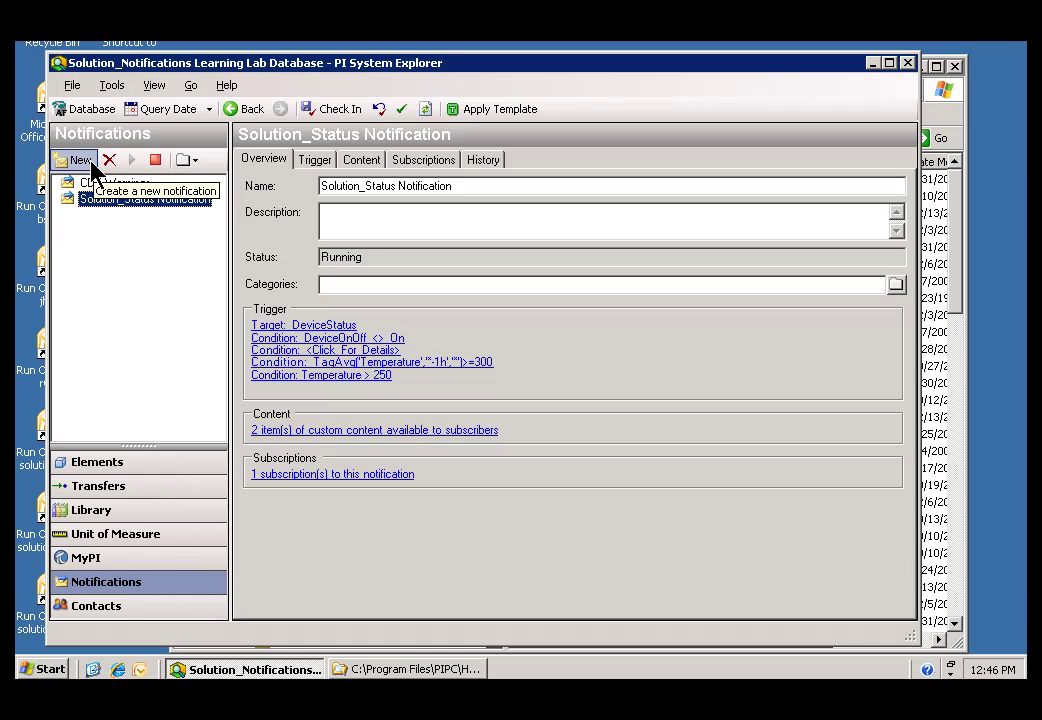
click(91, 164)
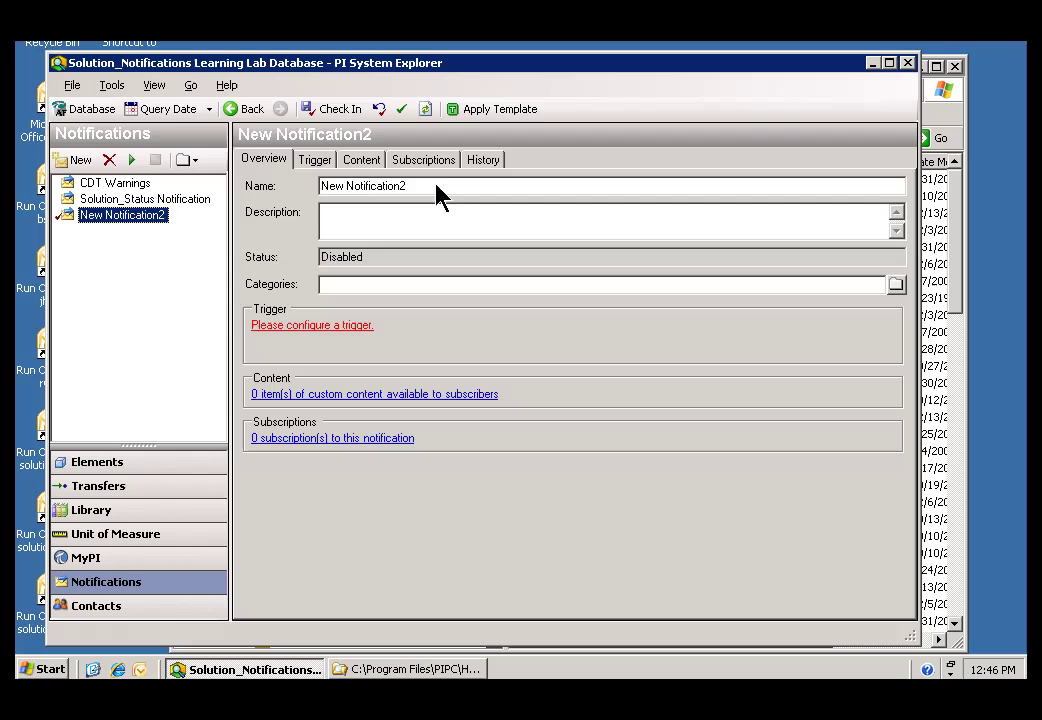
drag(440, 195, 302, 195)
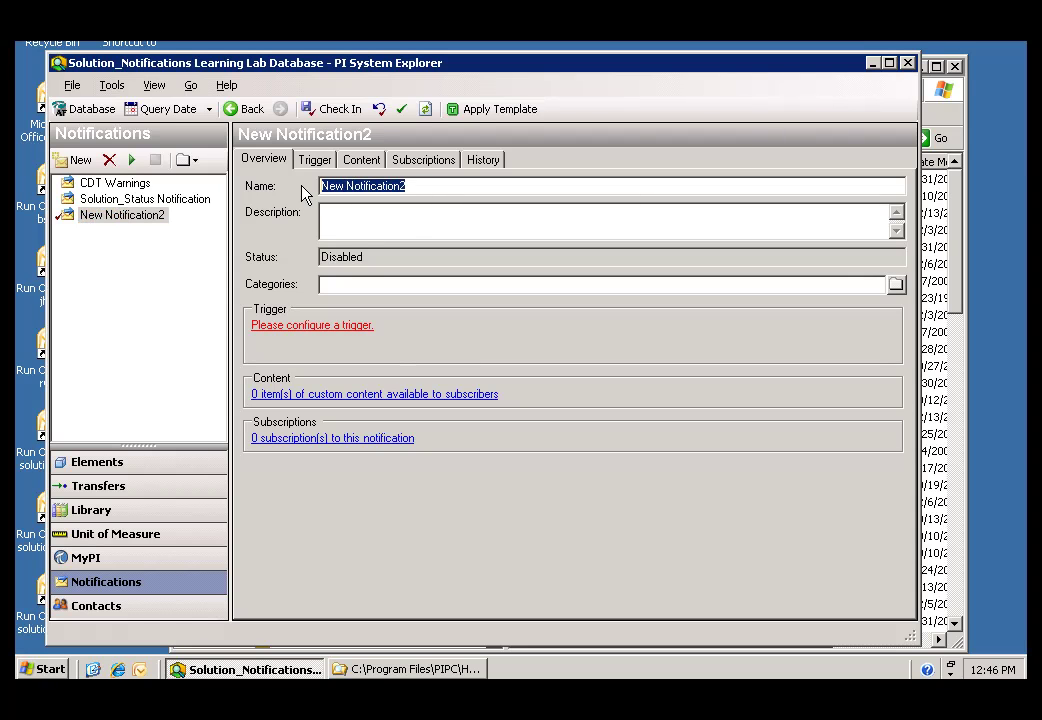
text(Status)
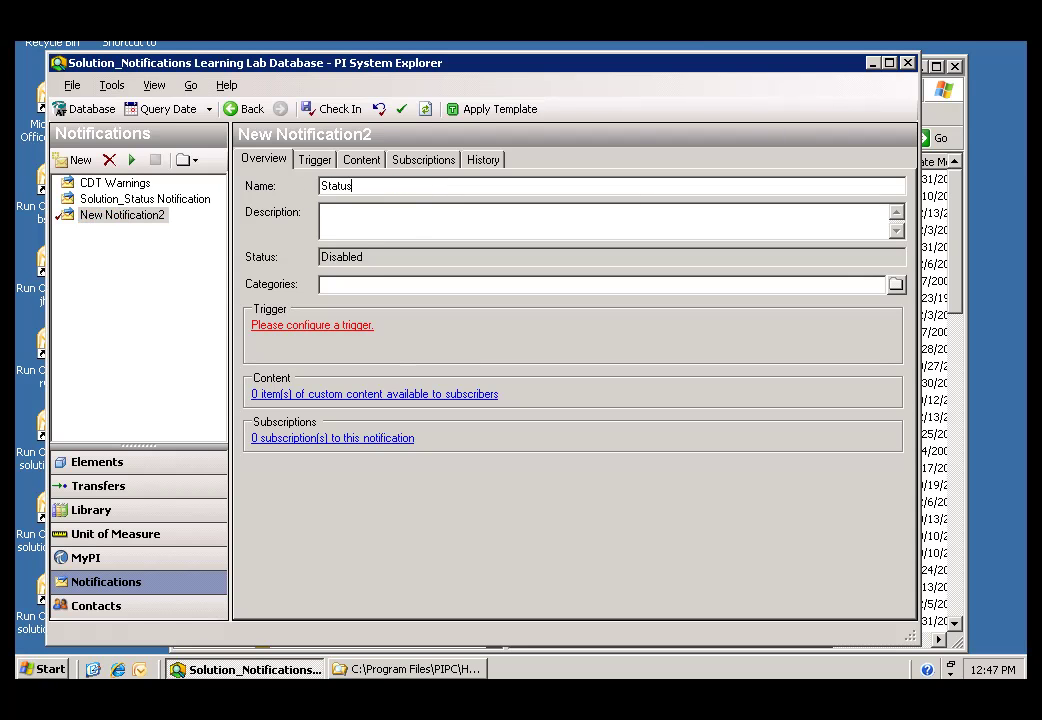
text( Notification)
- Set the Status Notification's trigger target to the DeviceStatus element
click(355, 224)
click(314, 162)
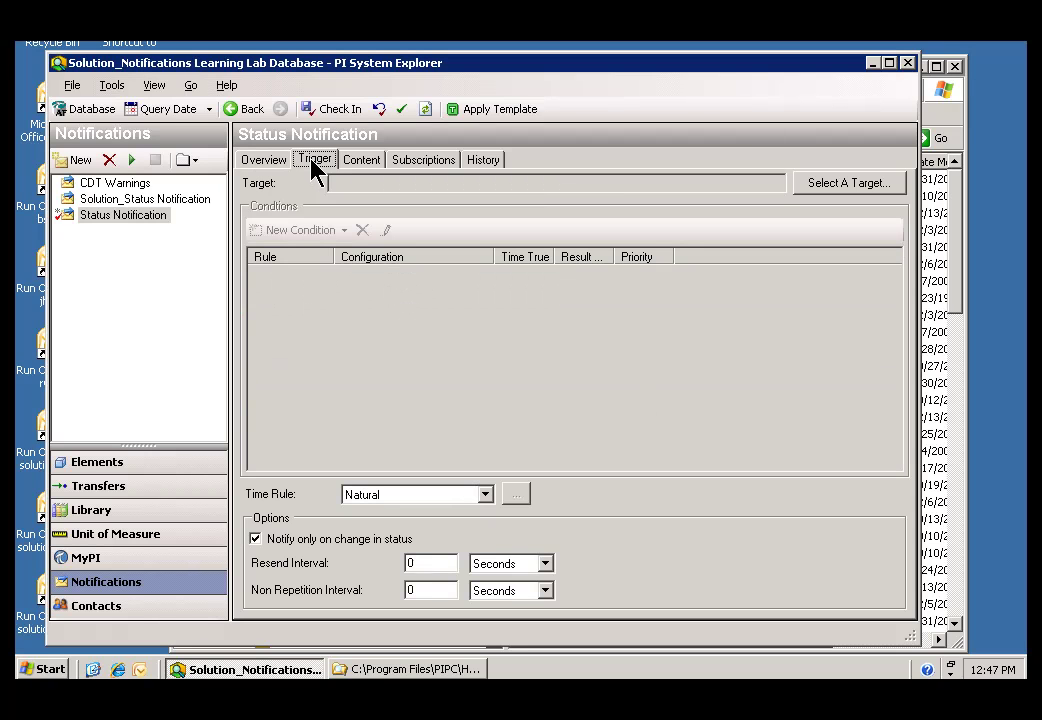
click(833, 185)
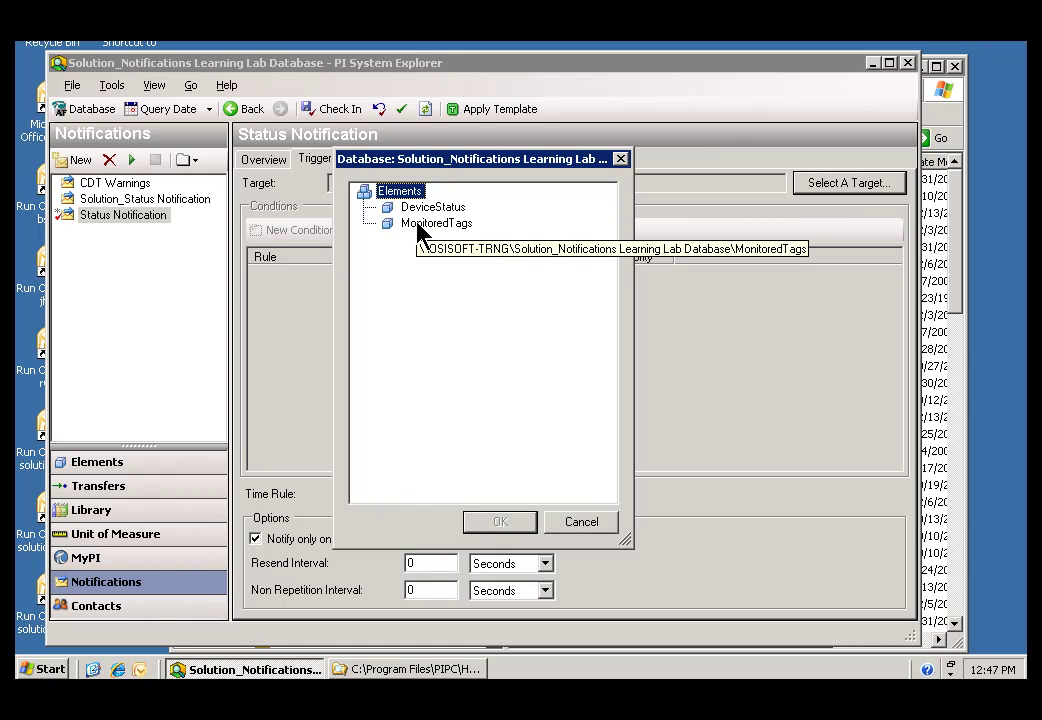
click(422, 222)
click(418, 208)
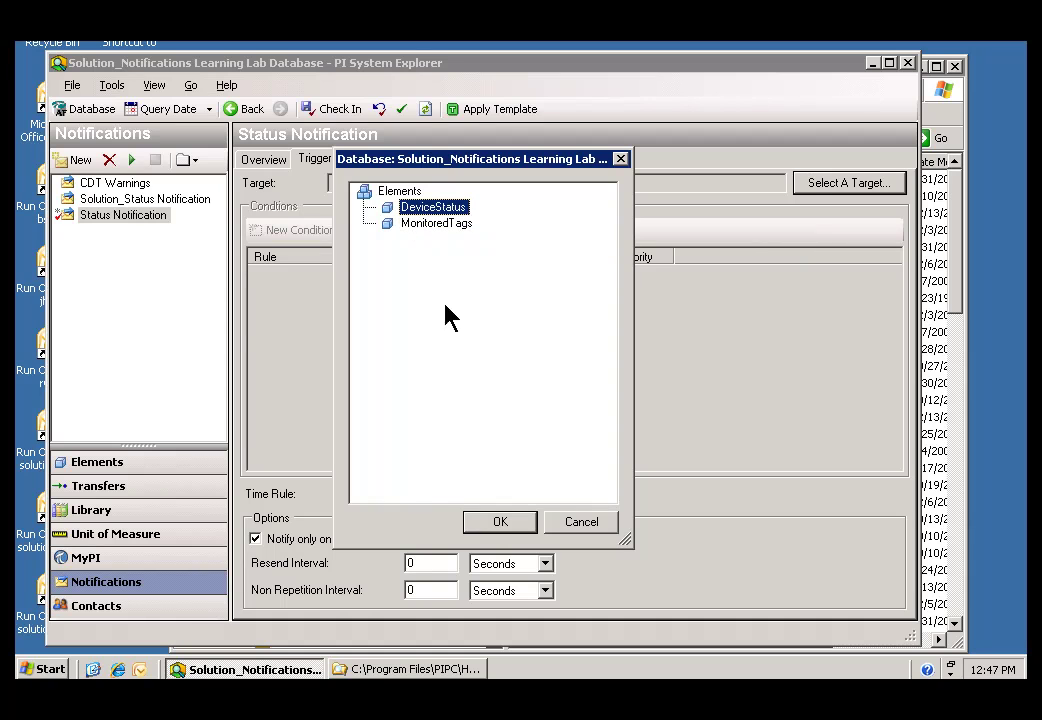
click(490, 521)
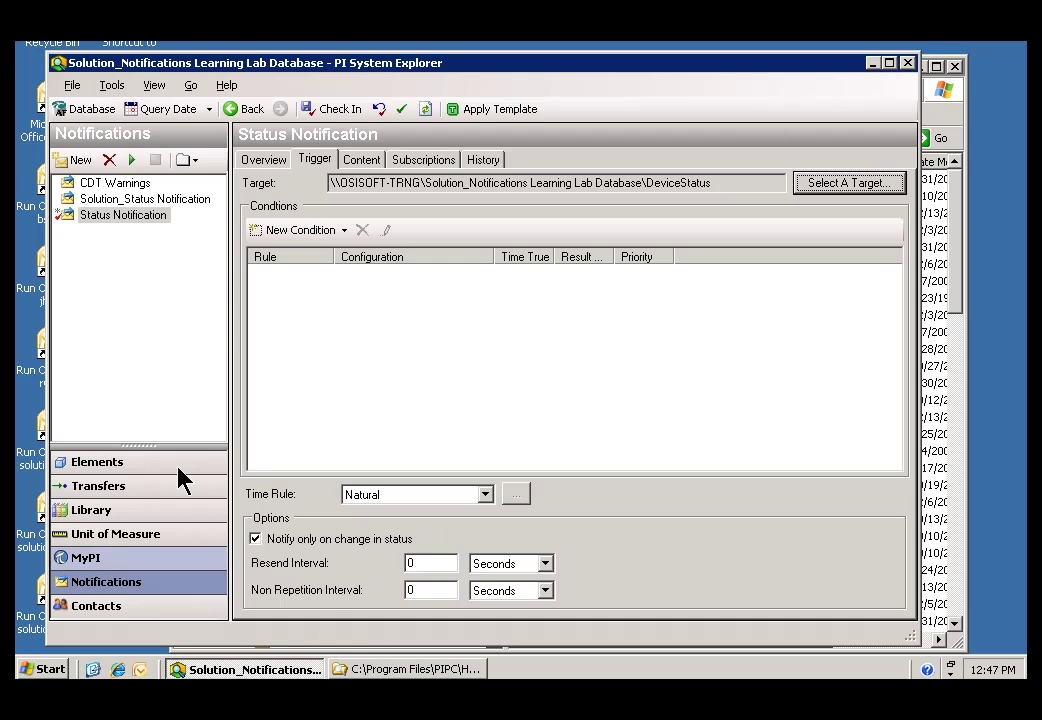
- Save all changes and inspect DeviceStatus's DeviceOnOff, Level and Temperature attributes
click(330, 108)
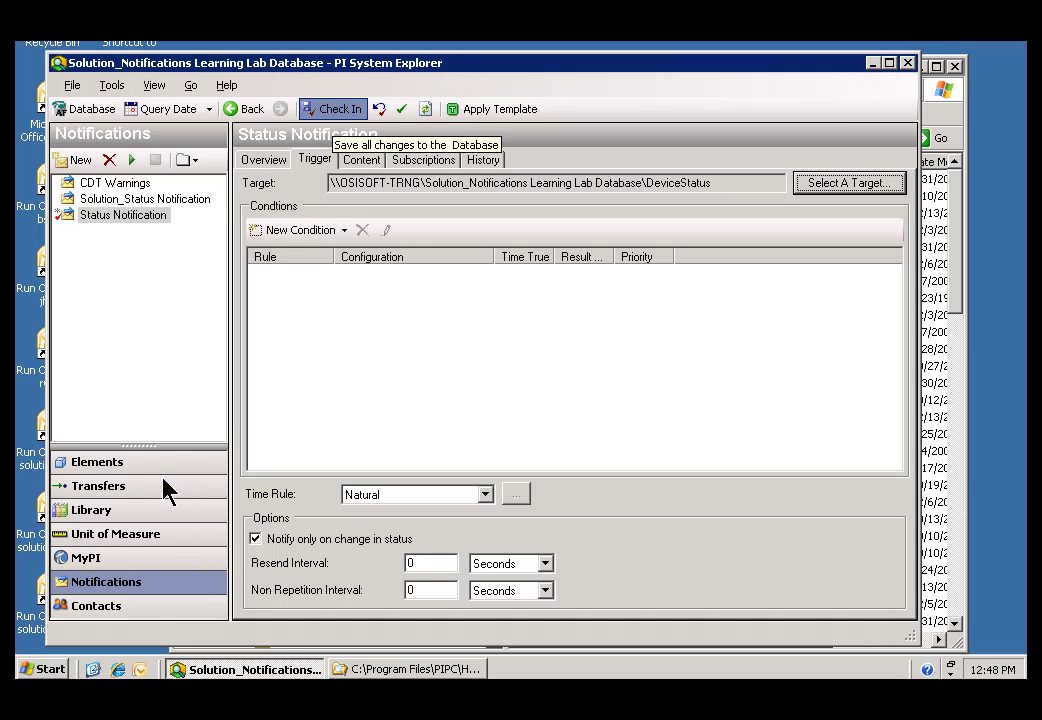
click(84, 466)
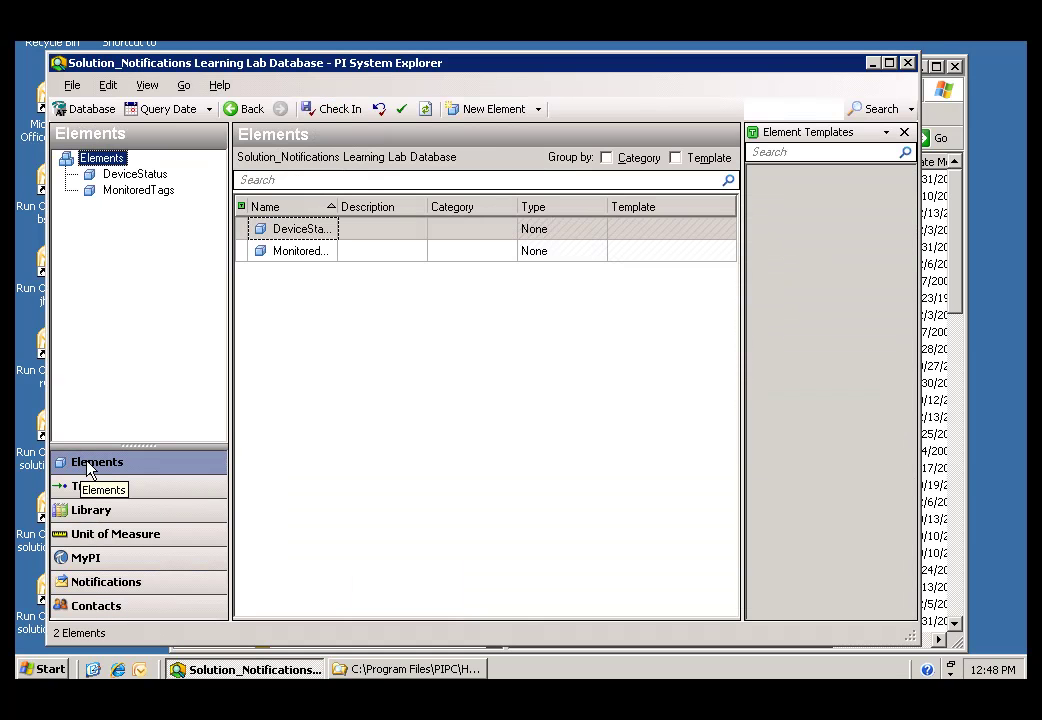
click(110, 176)
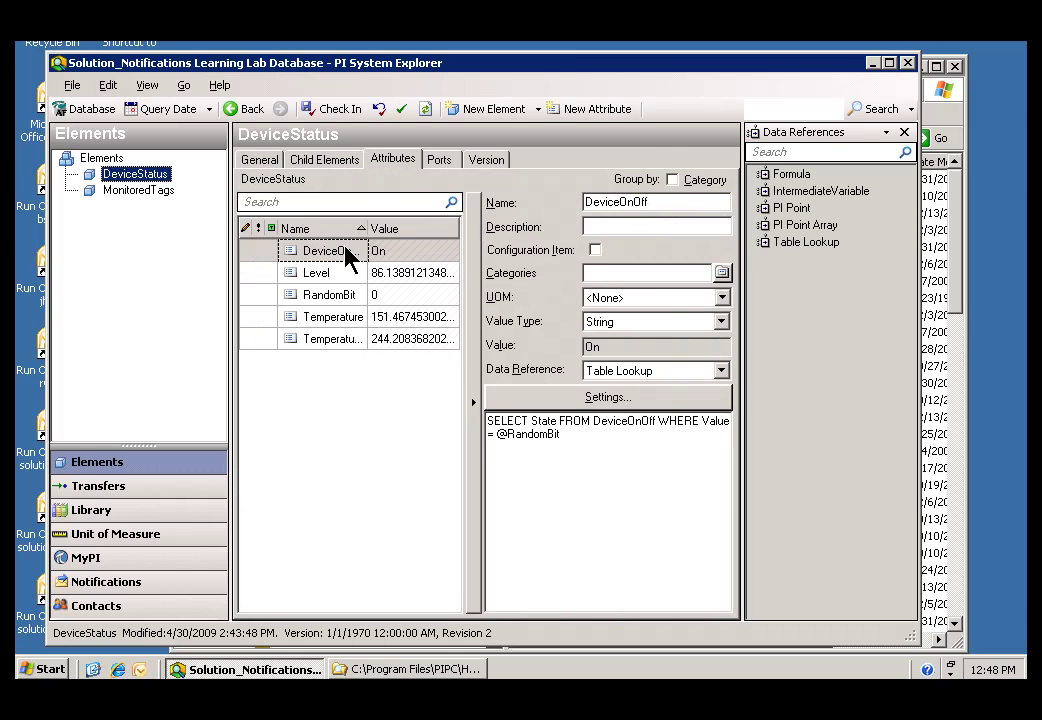
click(295, 255)
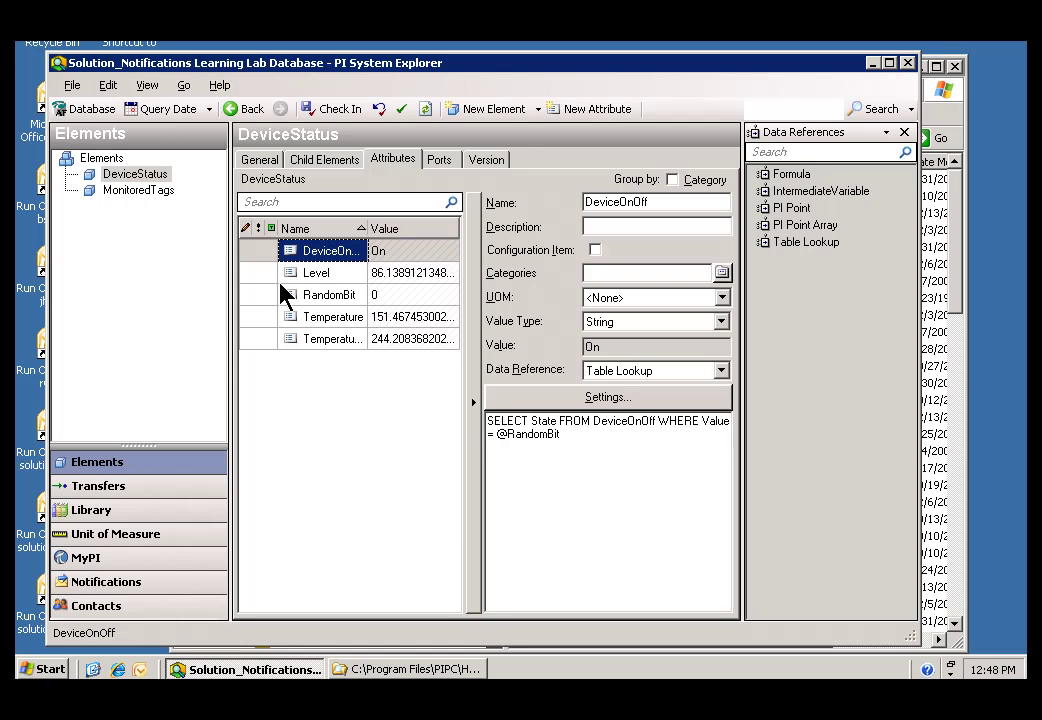
click(289, 273)
click(288, 318)
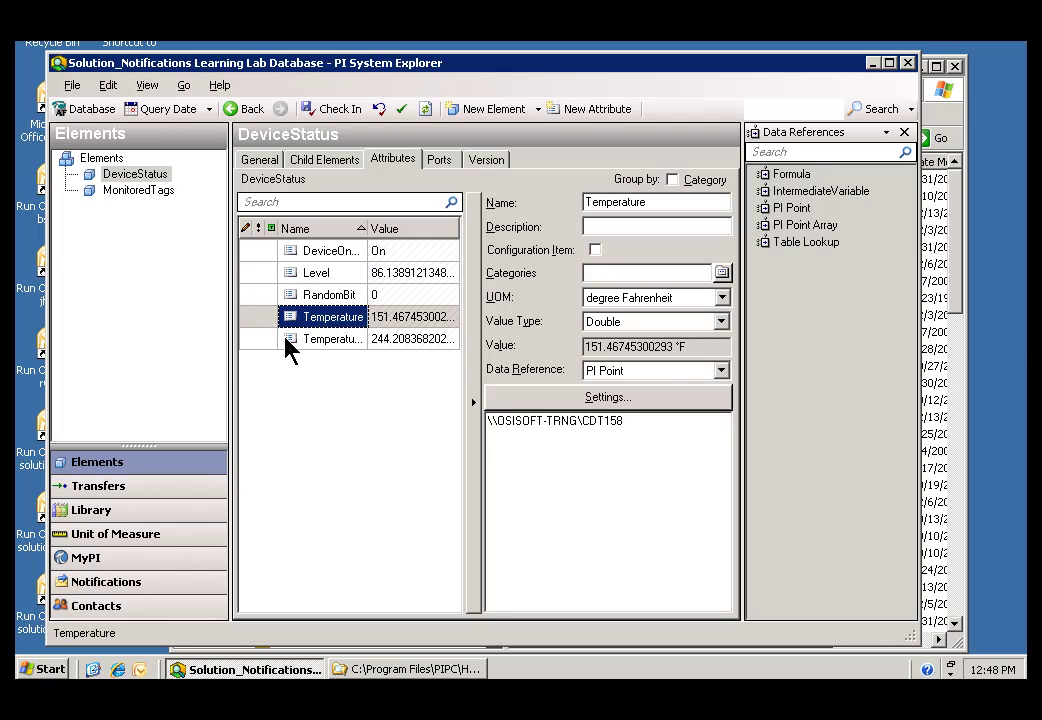
- Review the Temperature formula and DeviceOnOff lookup, then reopen Status Notification's trigger settings
drag(368, 228, 425, 230)
click(290, 341)
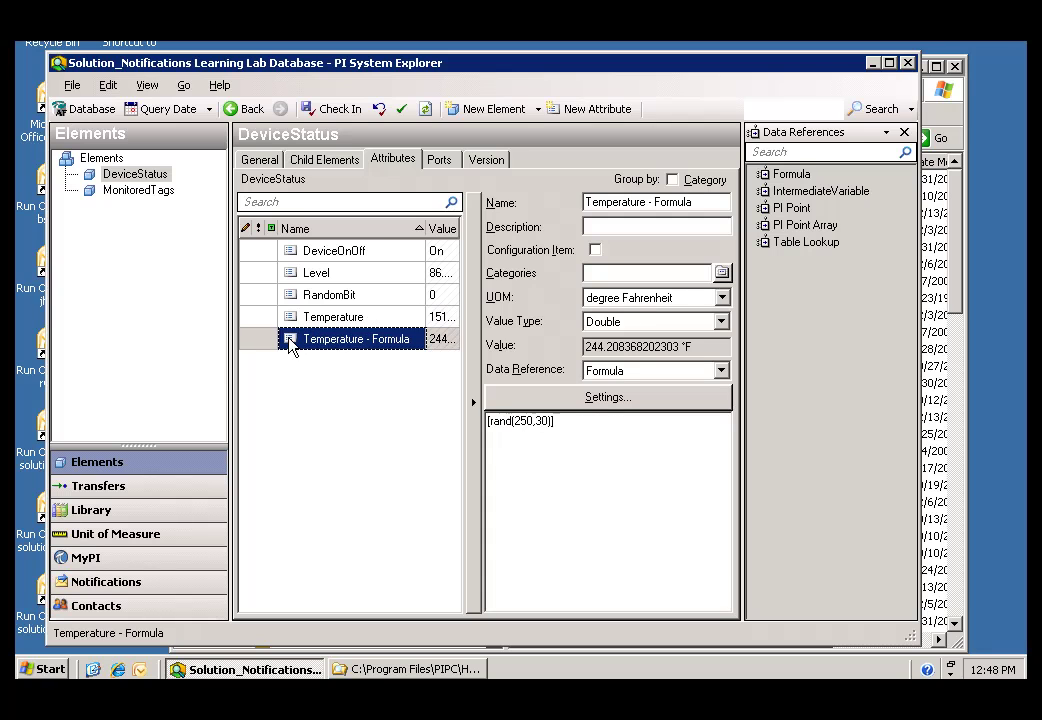
click(266, 251)
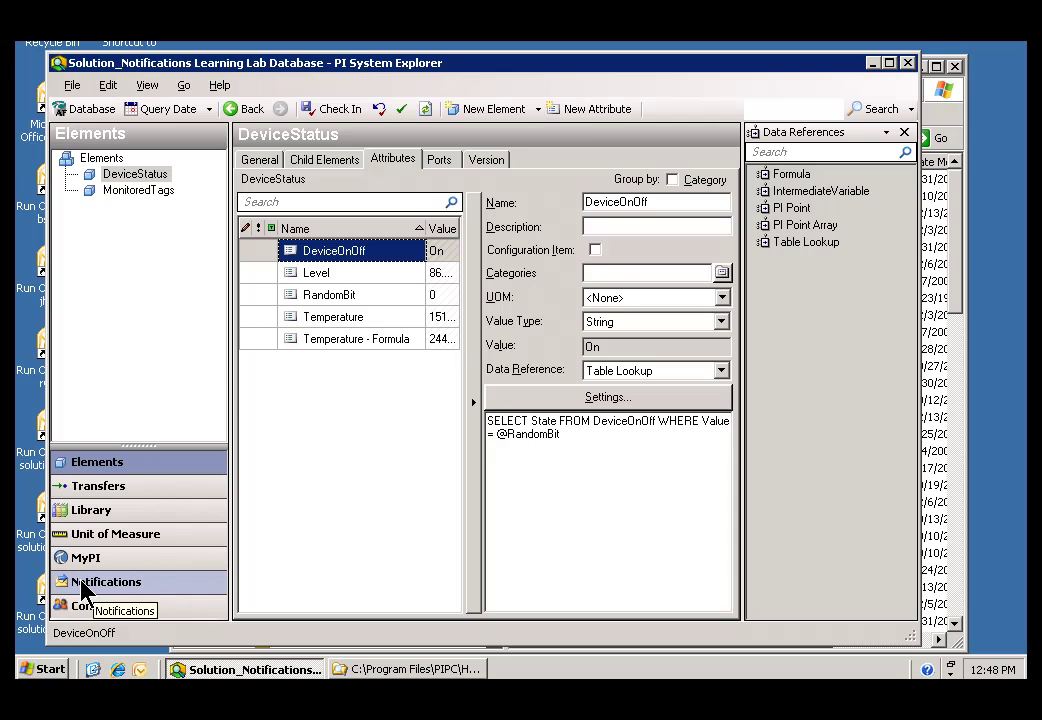
click(82, 590)
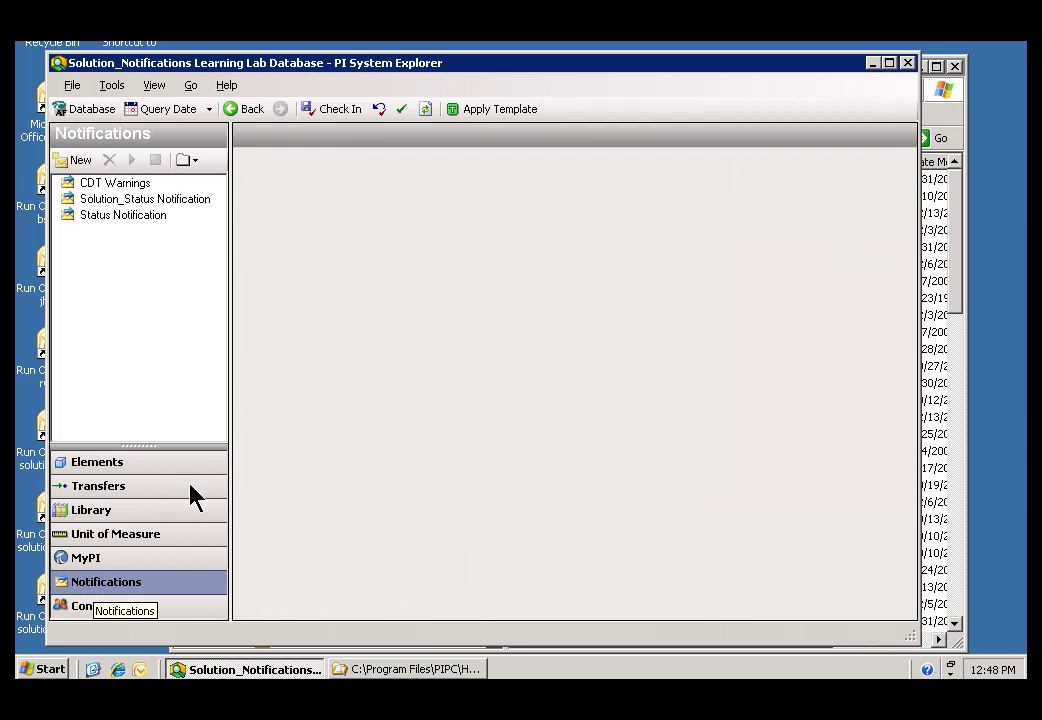
click(82, 218)
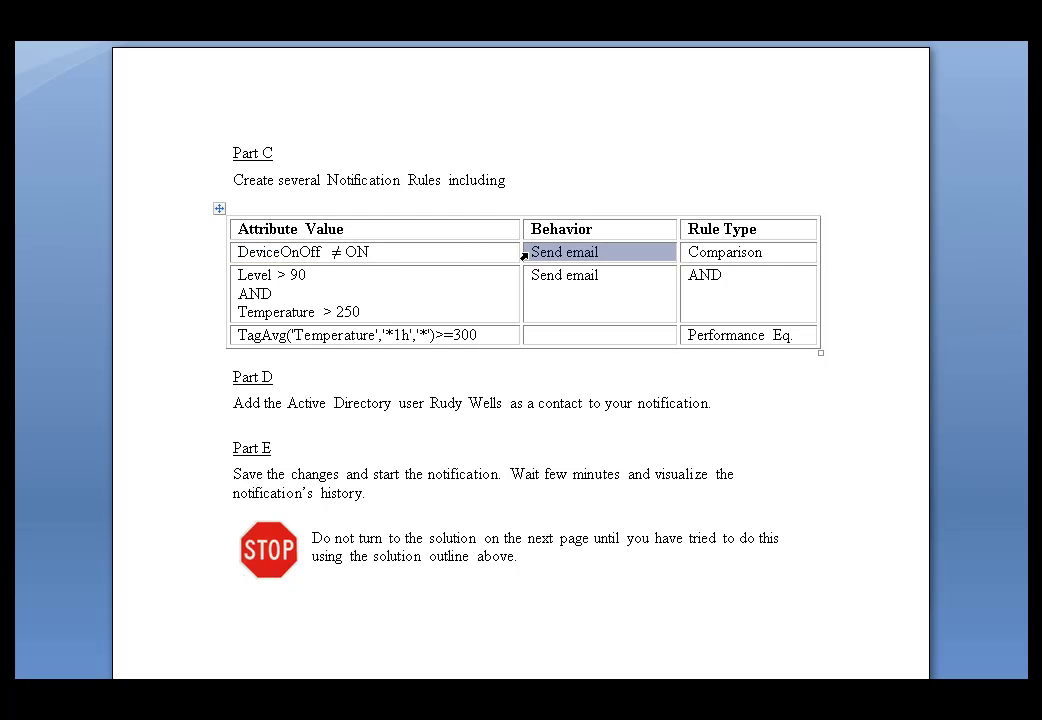
click(231, 283)
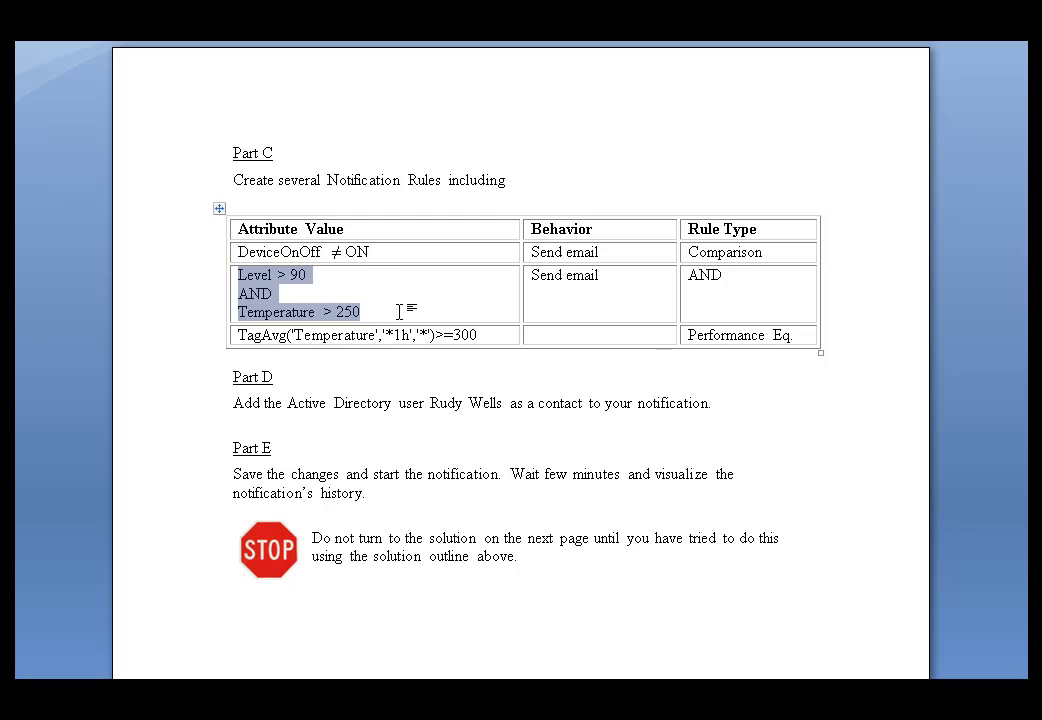
click(228, 339)
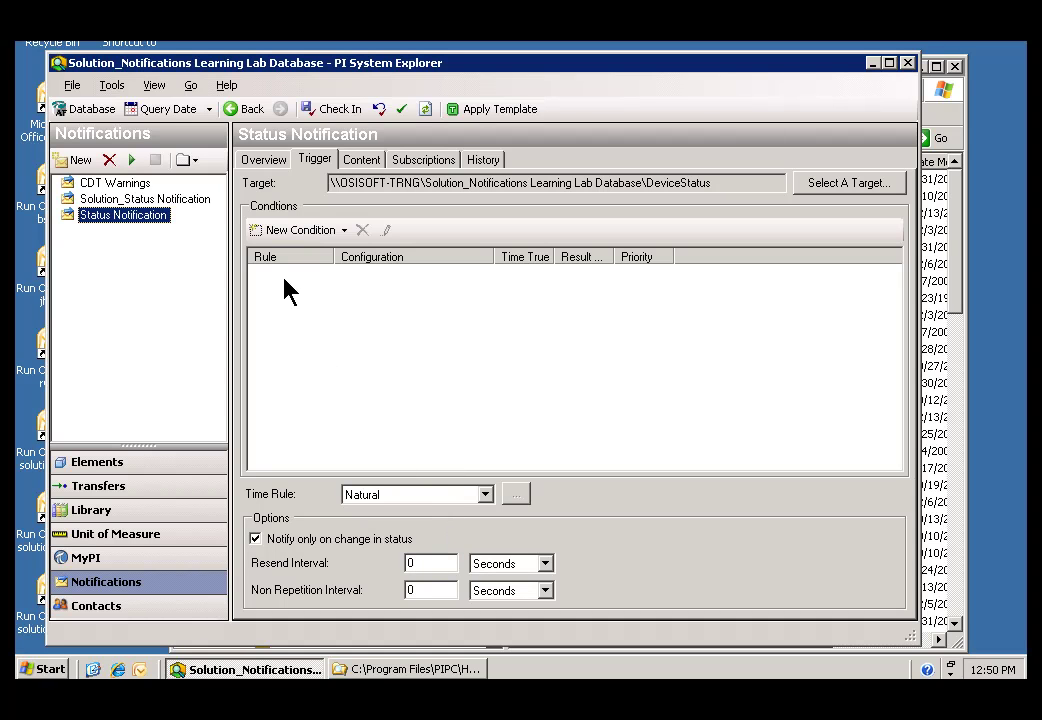
- Add a Comparison trigger condition with DeviceStatus's DeviceOnOff attribute as its input
click(320, 262)
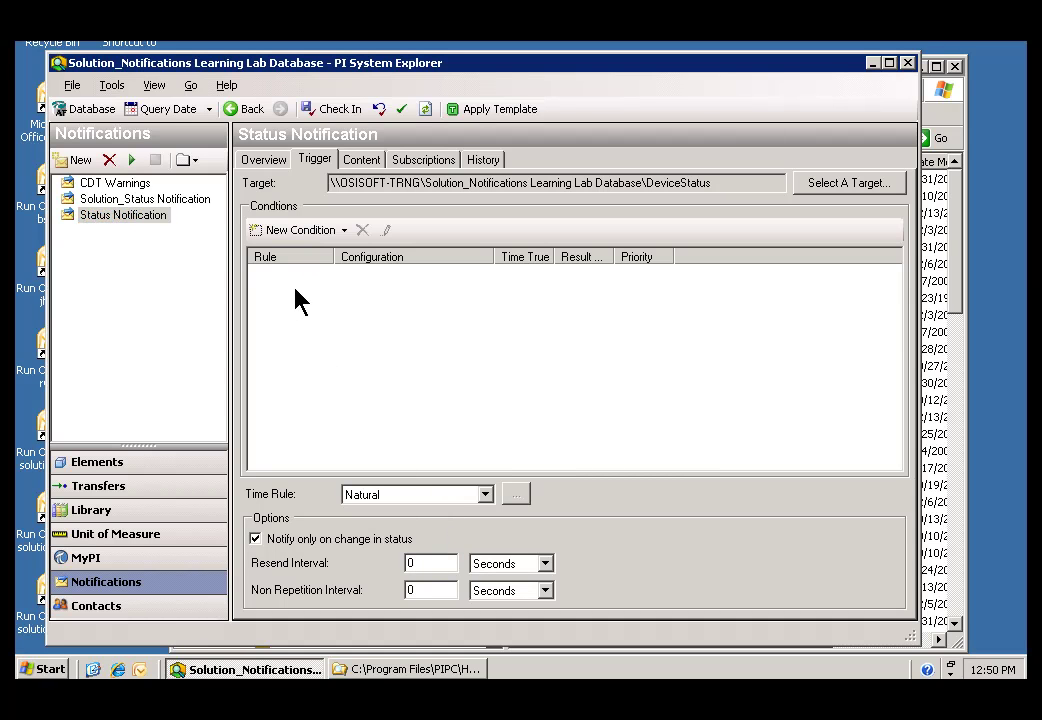
click(343, 232)
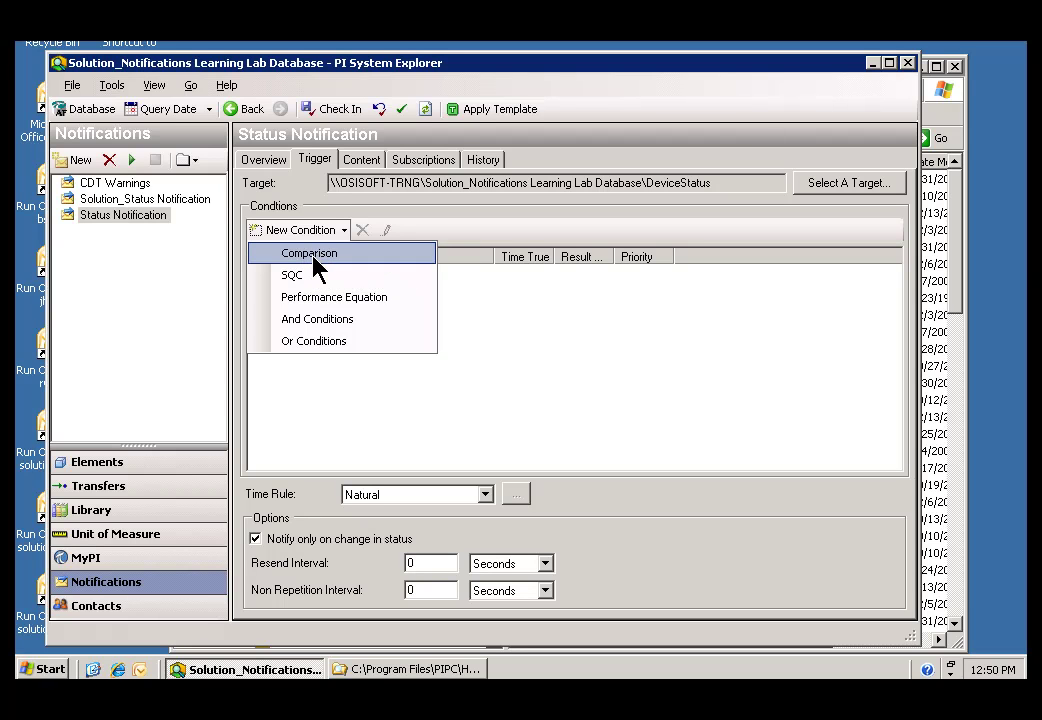
click(313, 256)
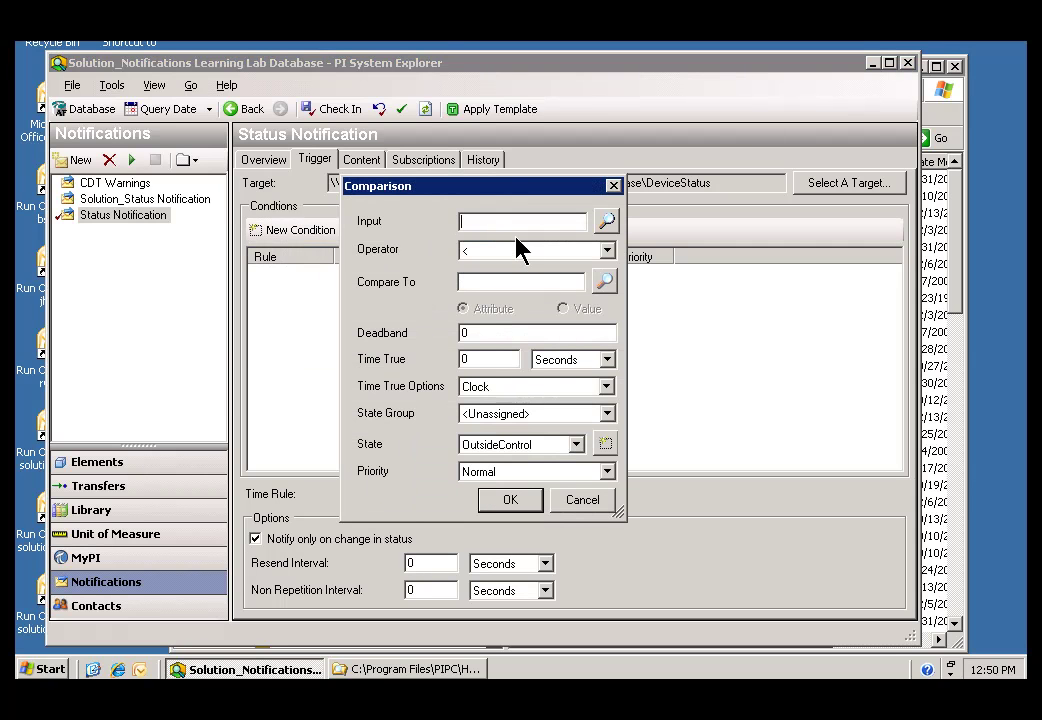
click(607, 222)
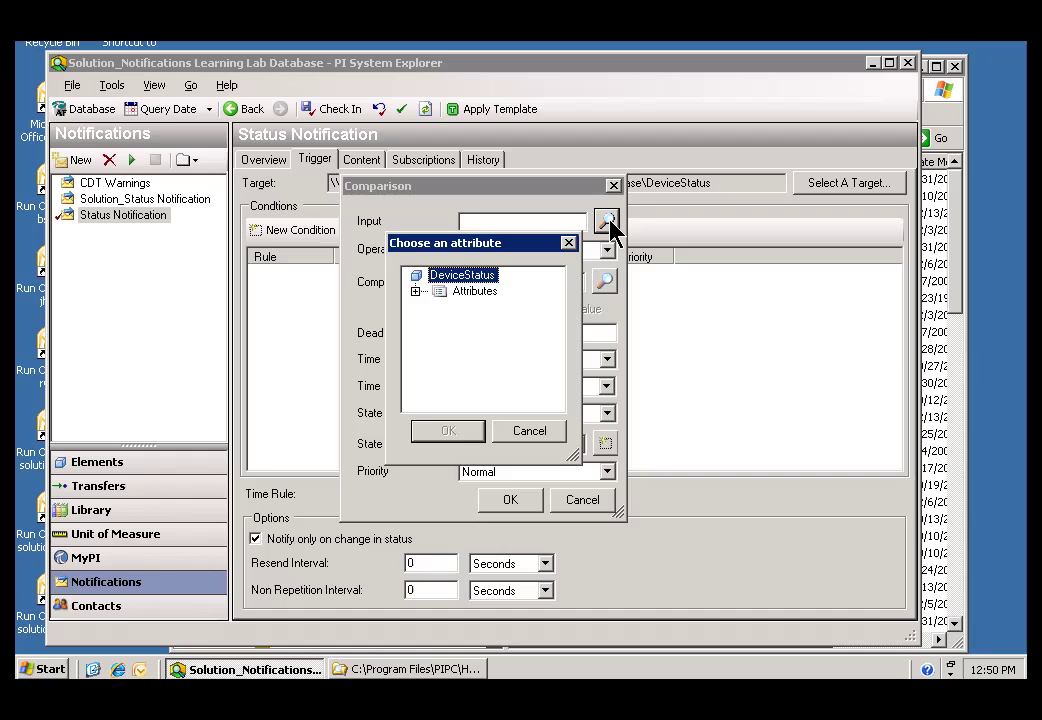
click(415, 291)
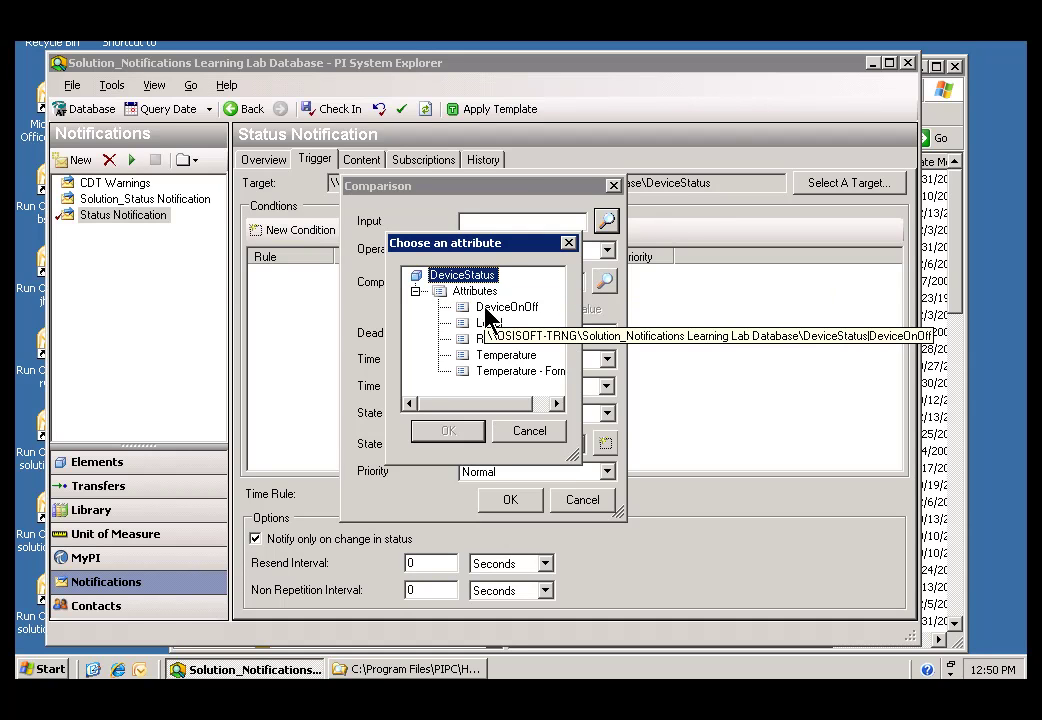
click(490, 309)
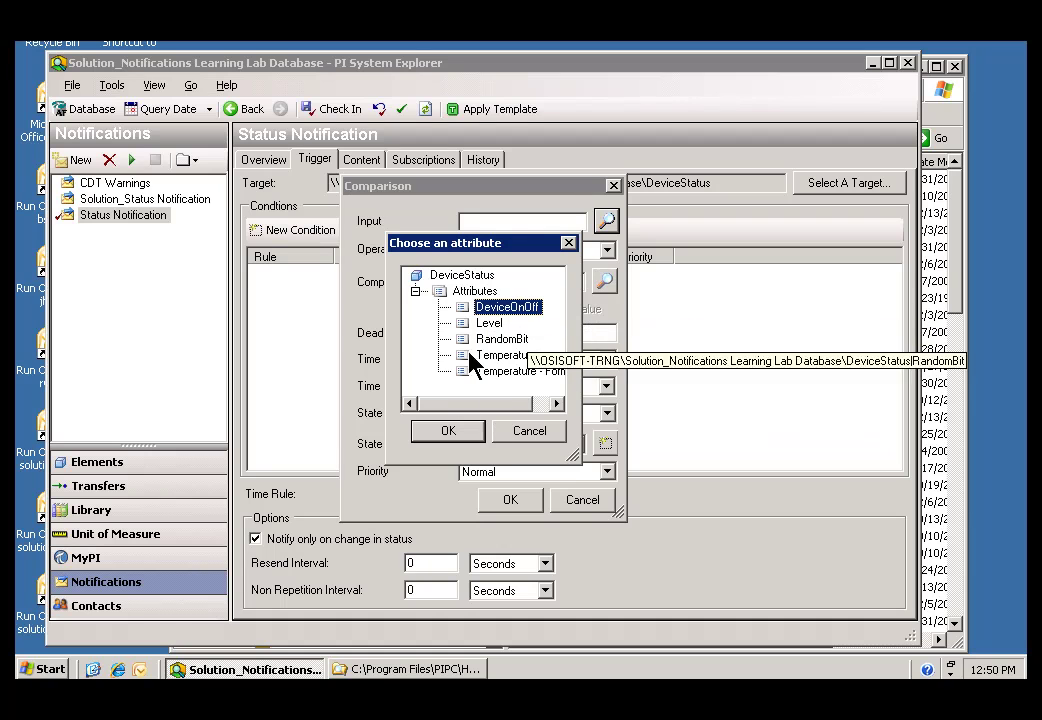
click(444, 431)
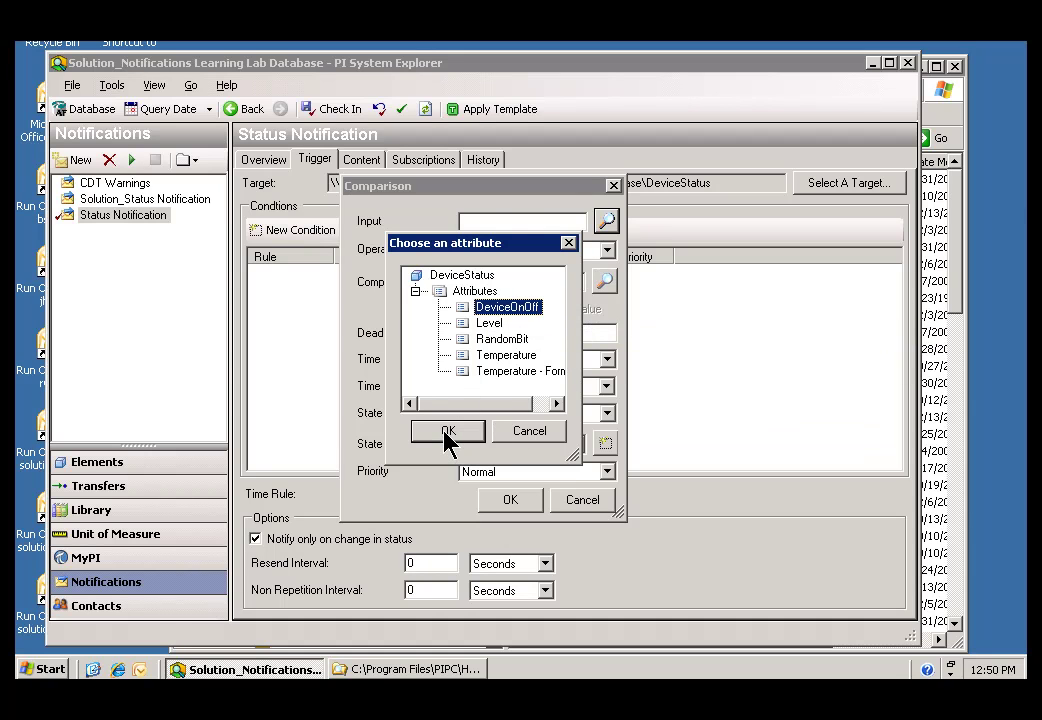
- Set the comparison to <> On with resulting state Shutdown and confirm the condition
click(607, 250)
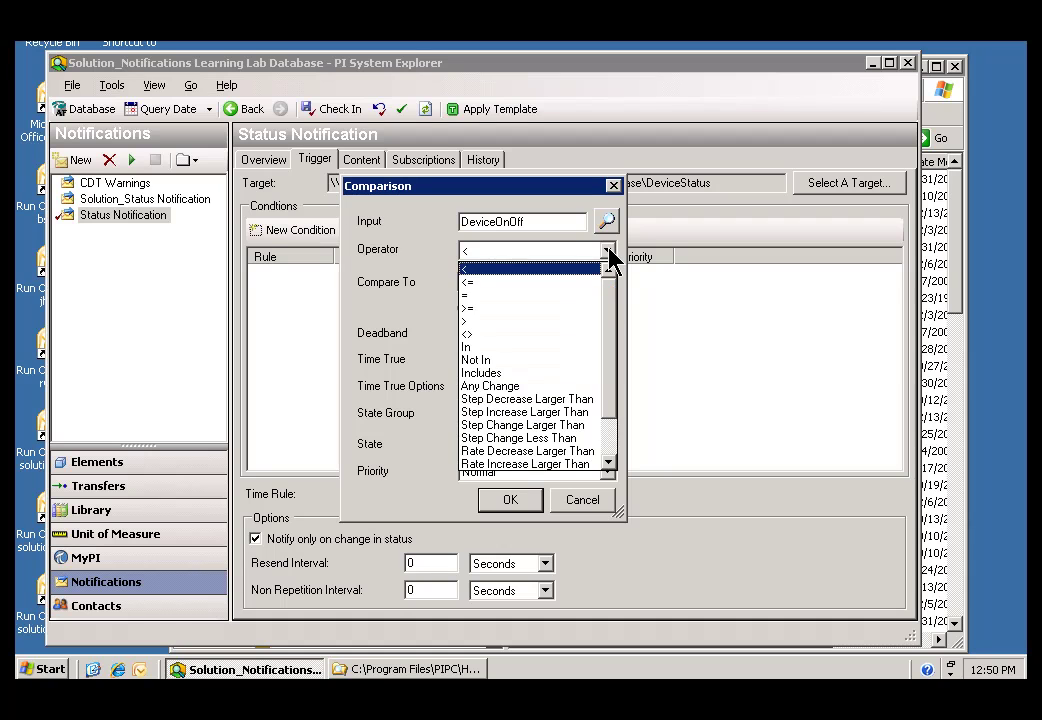
click(479, 336)
click(519, 285)
text(On)
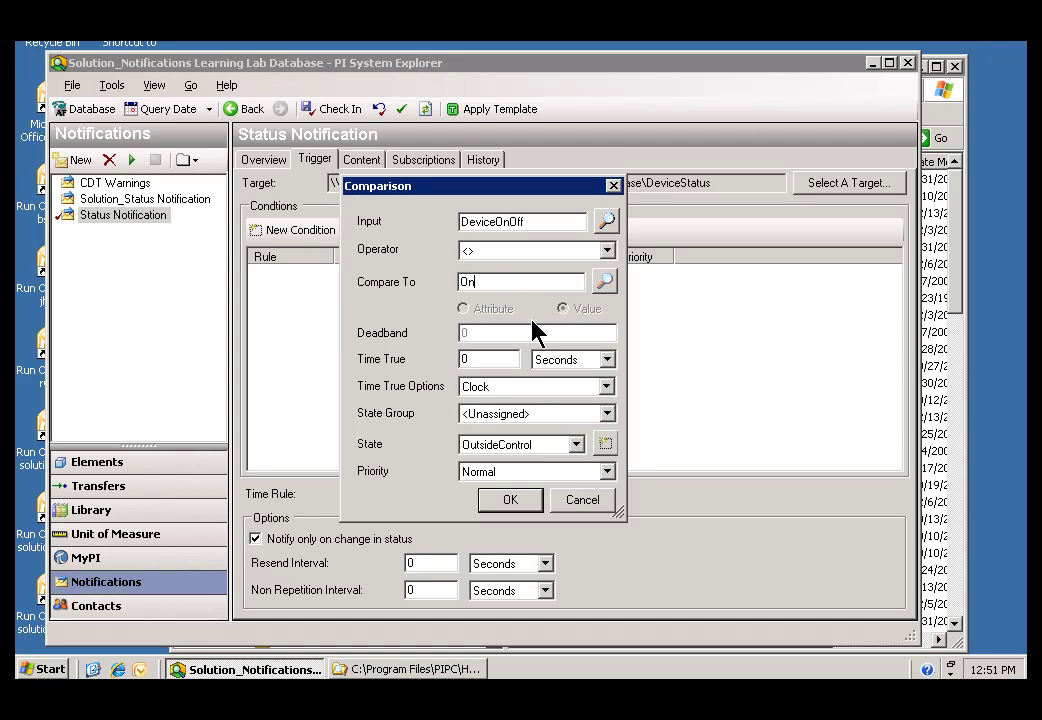
click(488, 362)
click(577, 446)
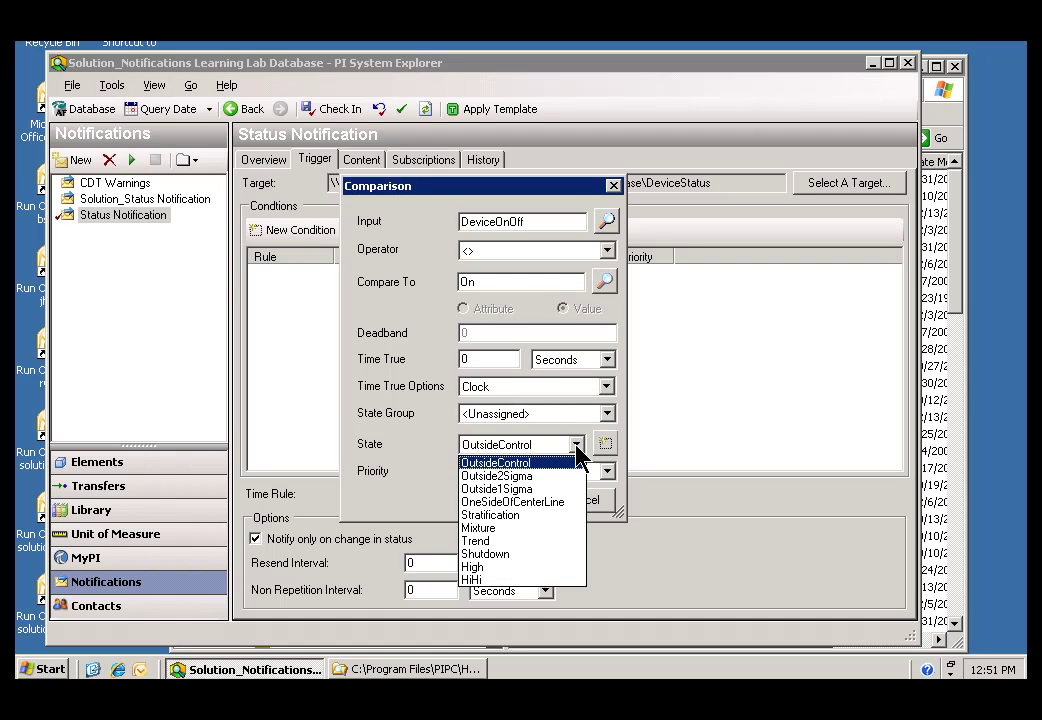
click(497, 563)
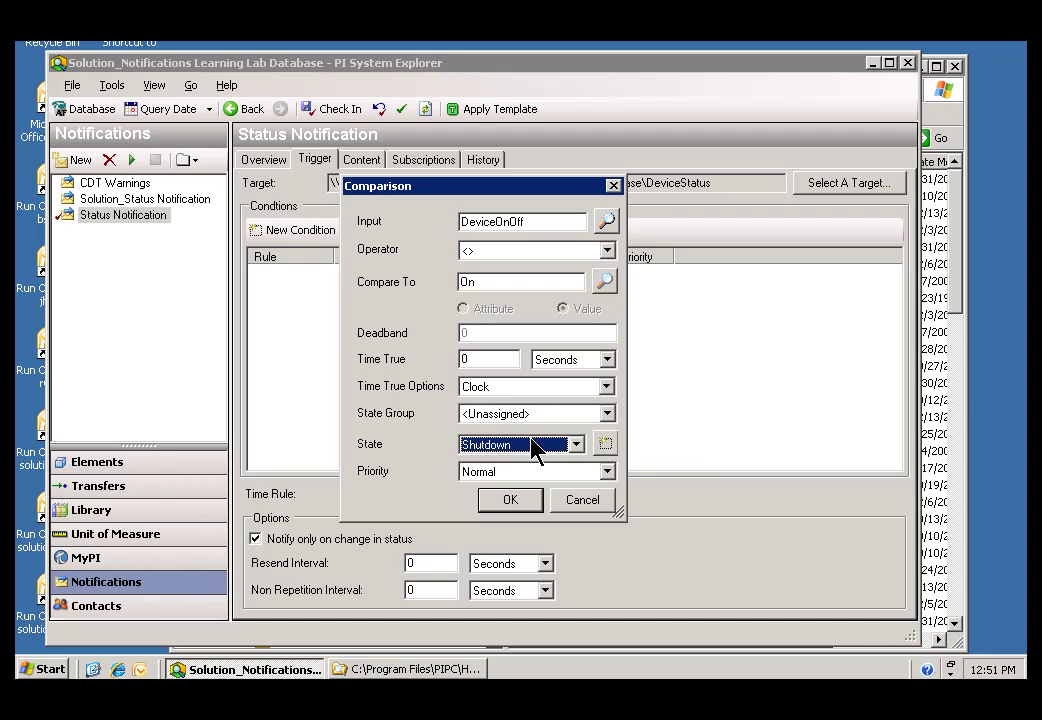
click(515, 500)
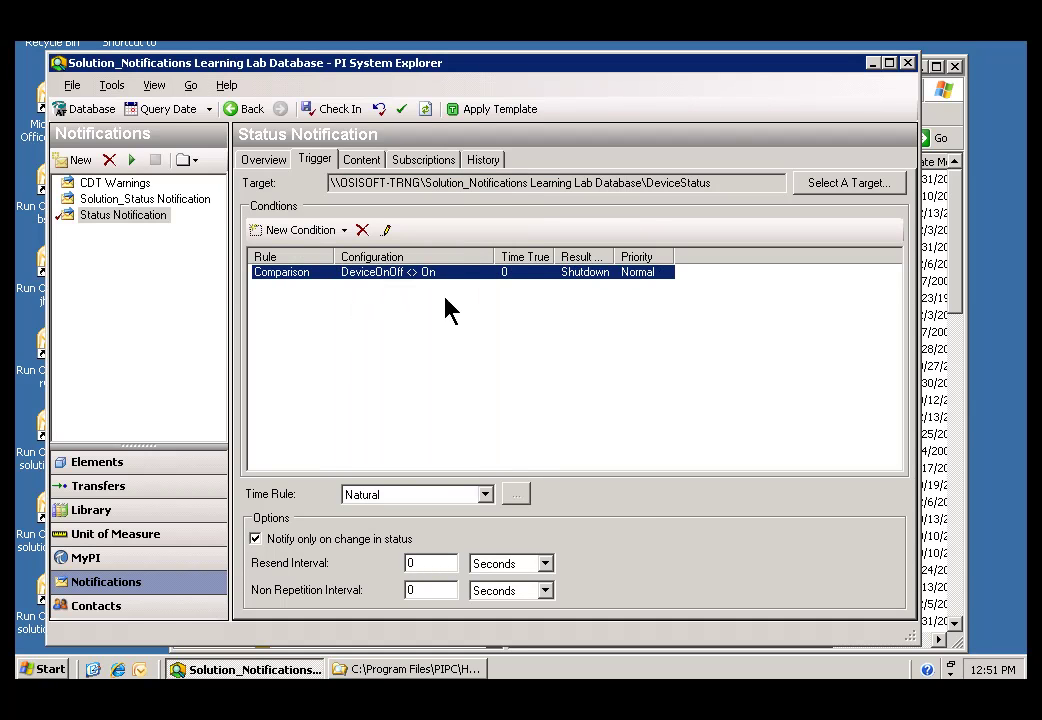
click(333, 310)
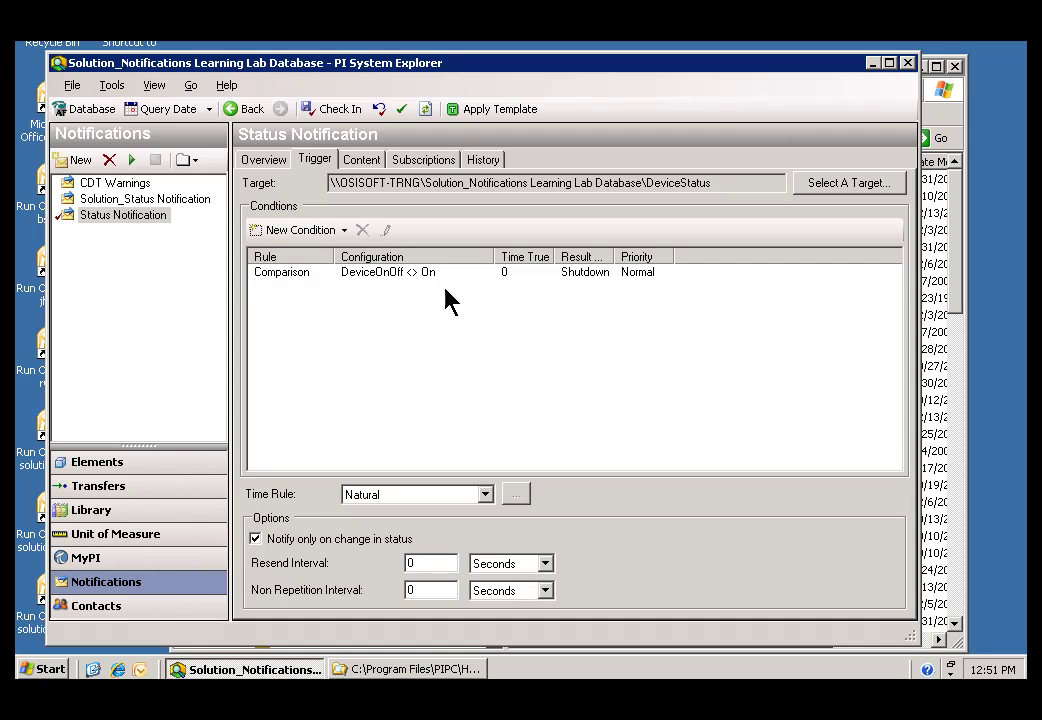